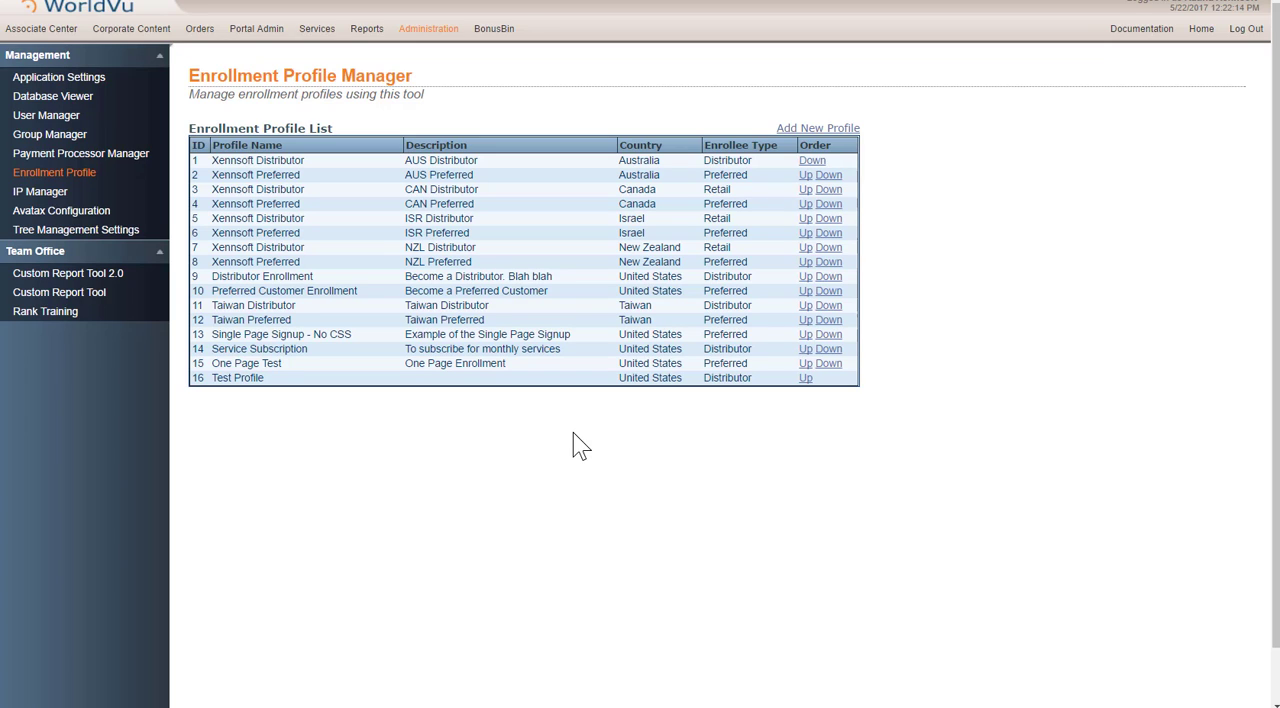
# Step: Add a new enrollment profile with the name Retail Customer
pyautogui.click(804, 136)
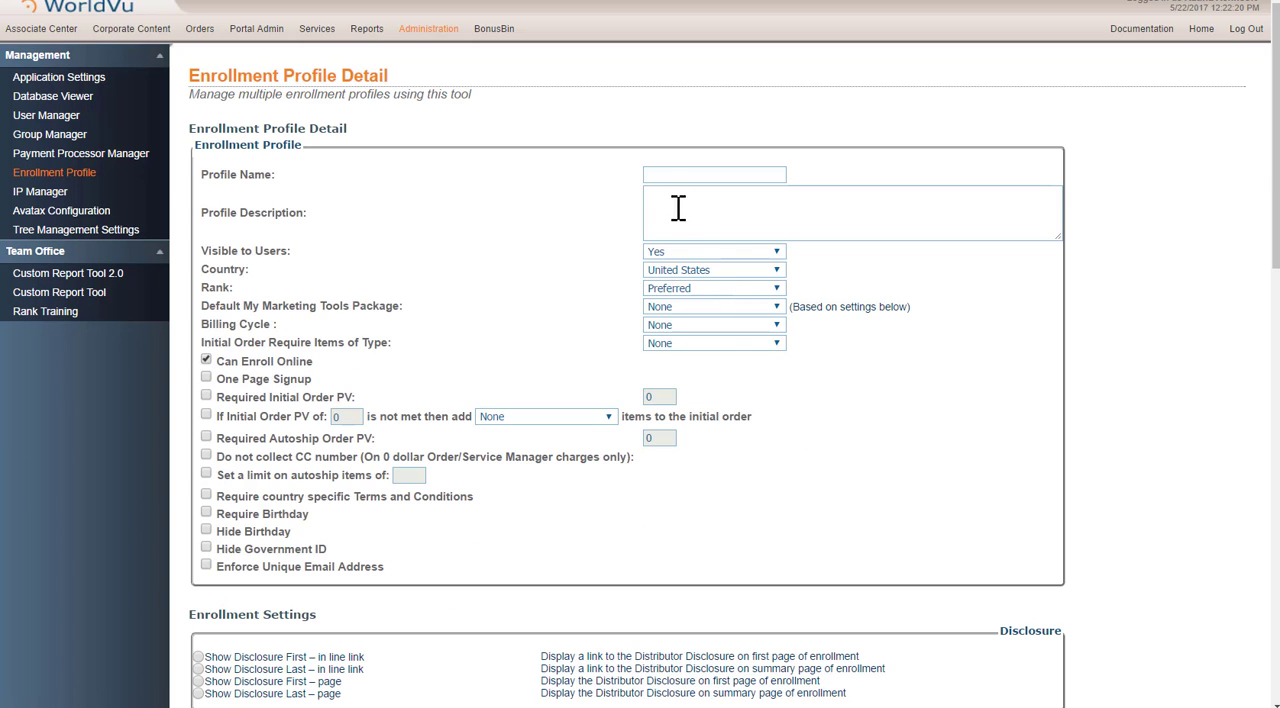
pyautogui.click(657, 177)
pyautogui.write('Res')
pyautogui.press('BackSpace')
pyautogui.write('tail Customer')
# Step: Enter "Sign up as Preferred Customer in the USA" as the profile description
pyautogui.press('Tab')
pyautogui.write('Sign up')
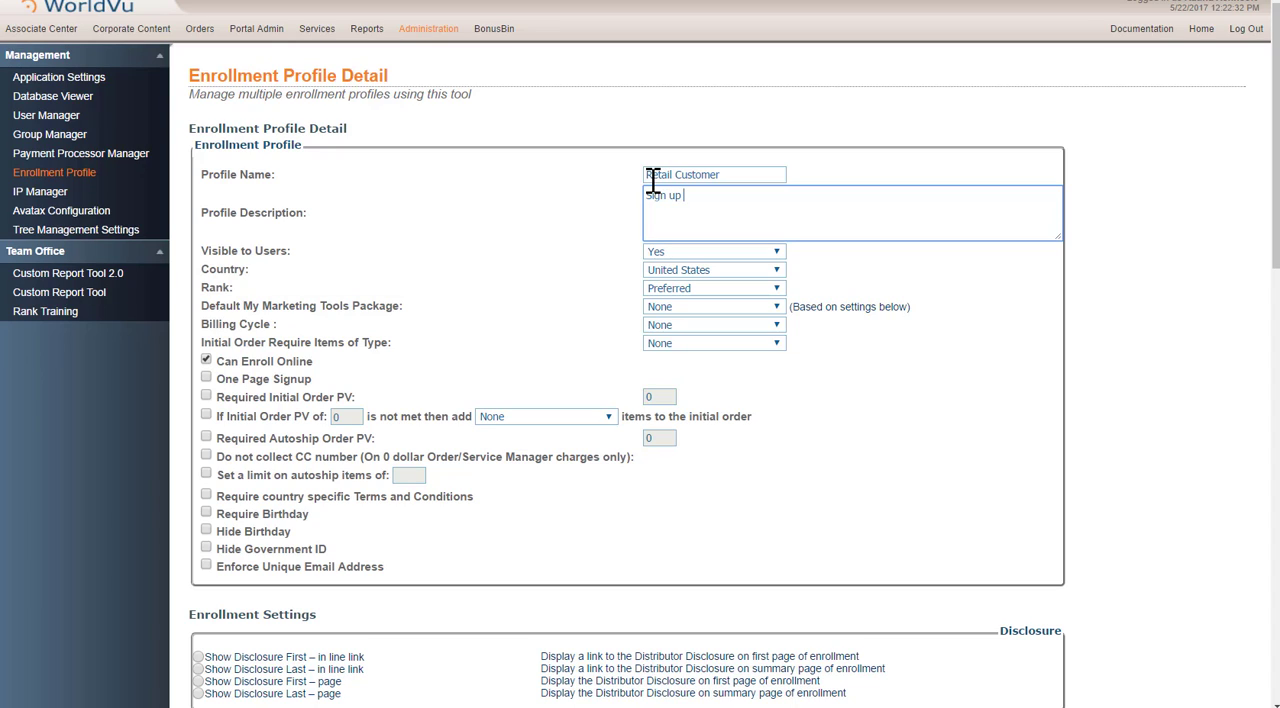
pyautogui.write(' as Preferred Customer in the ')
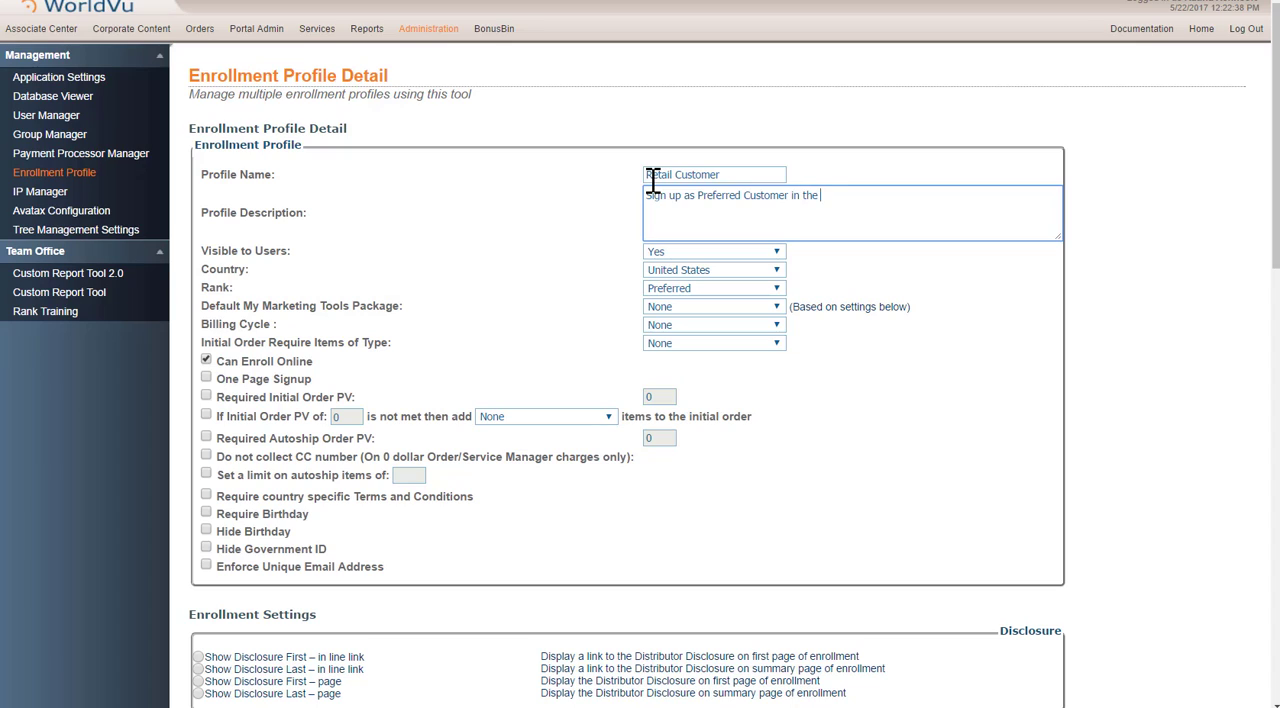
pyautogui.write('USA')
# Step: Set the profile's Visible to Users option to No and its Rank to Retail
pyautogui.click(676, 252)
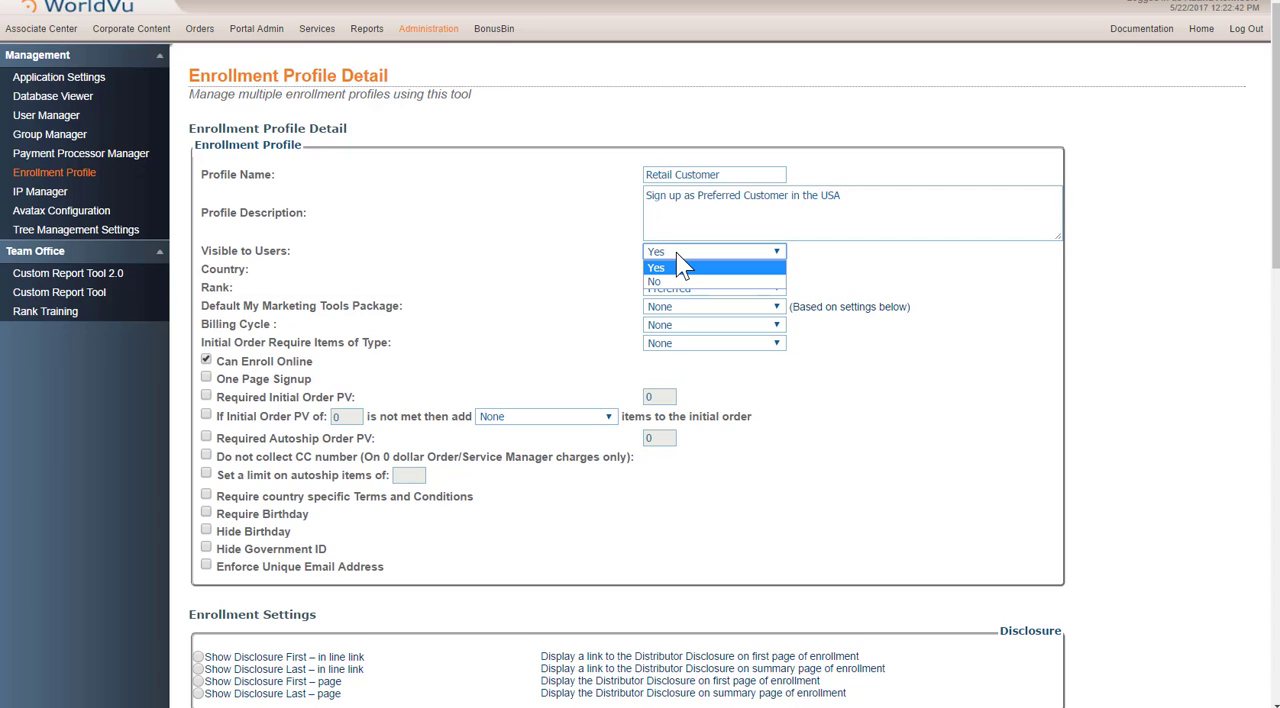
pyautogui.click(662, 281)
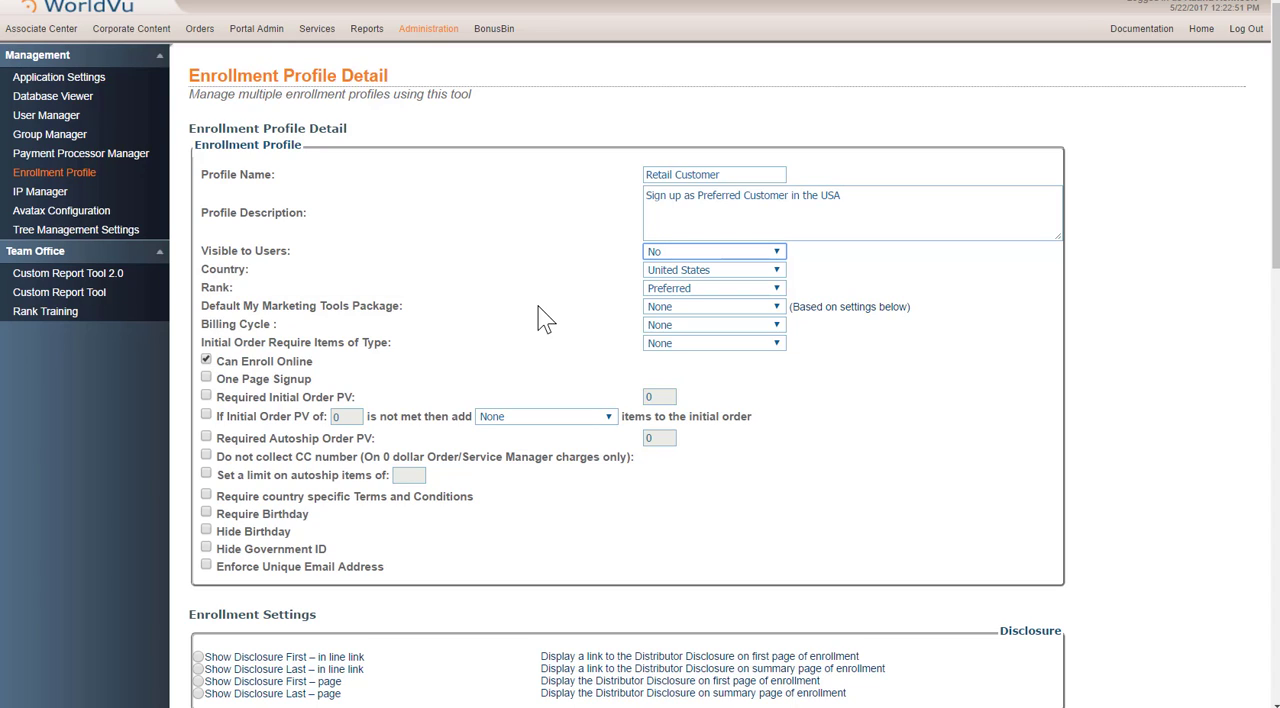
pyautogui.click(663, 290)
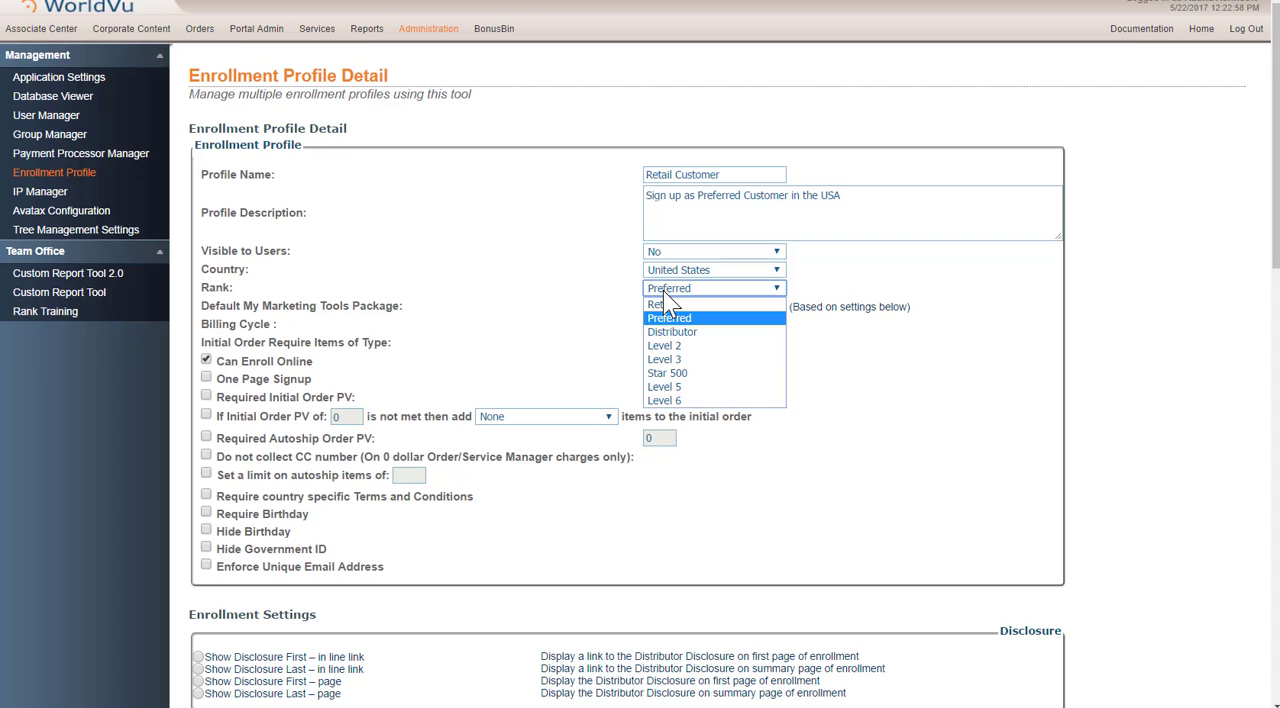
pyautogui.click(664, 304)
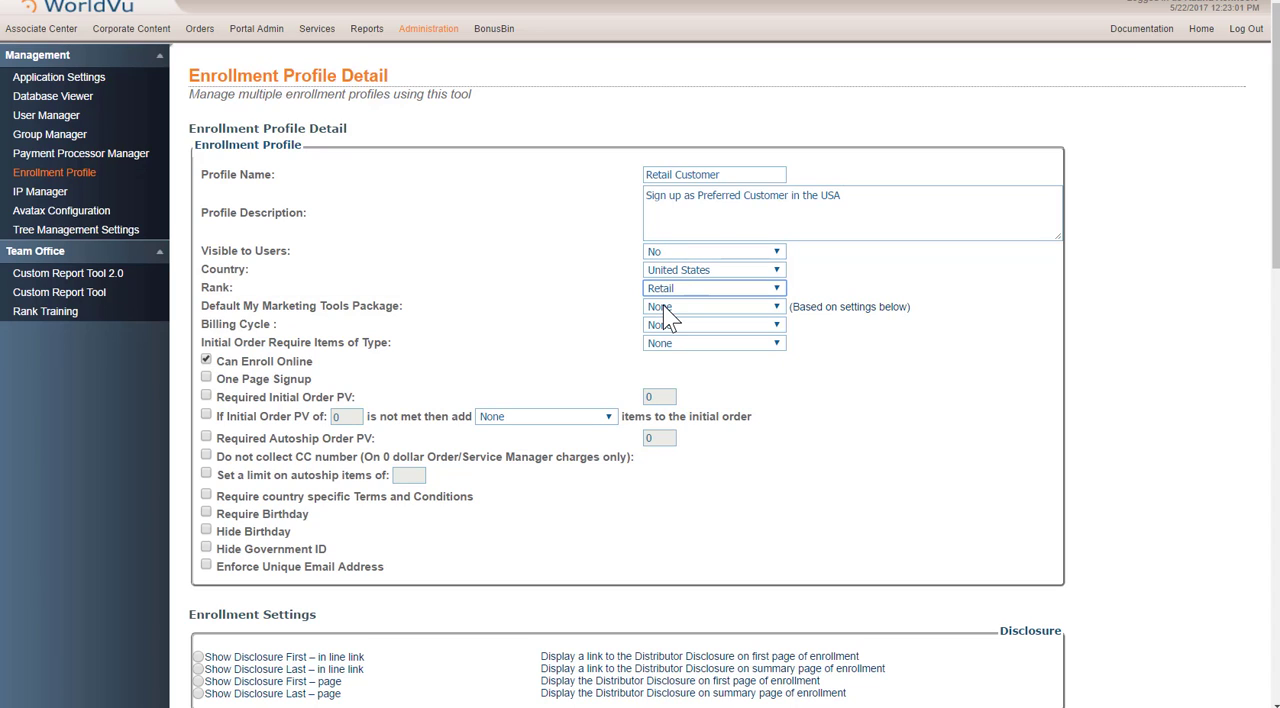
# Step: Set the Default My Marketing Tools Package to Basic and the Billing Cycle to 1
pyautogui.click(664, 310)
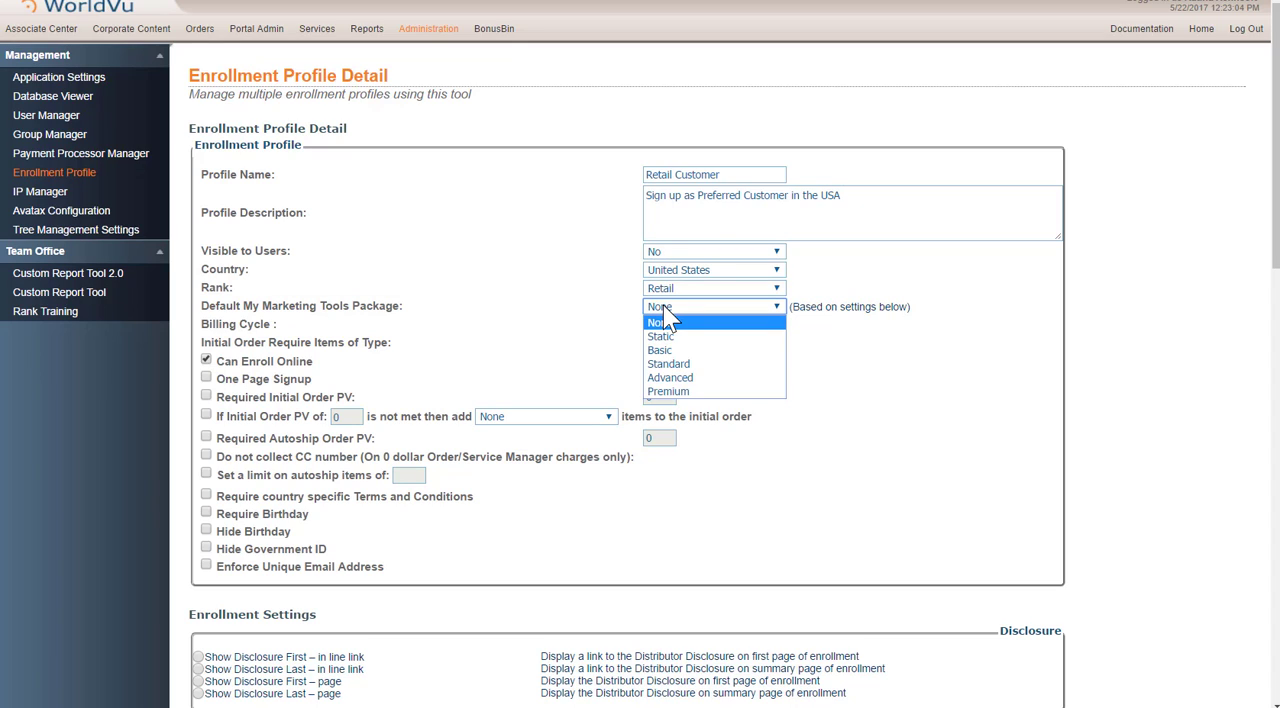
pyautogui.click(662, 350)
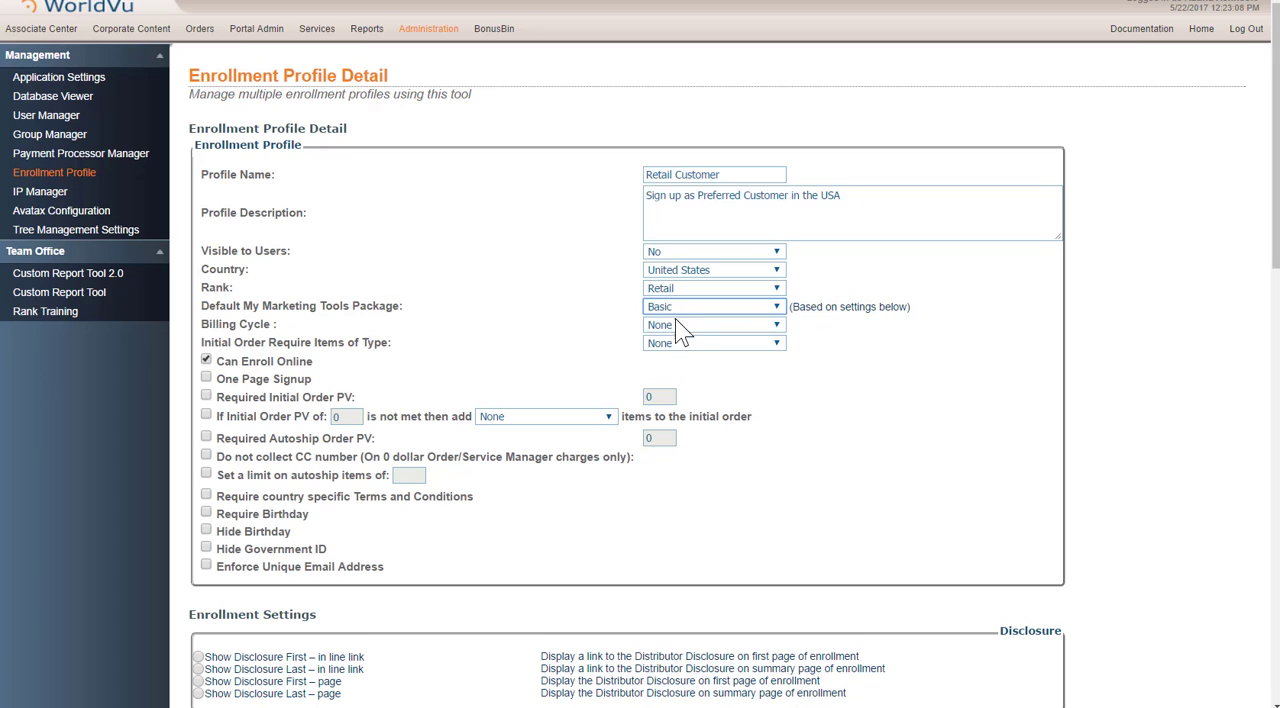
pyautogui.click(673, 322)
pyautogui.click(676, 354)
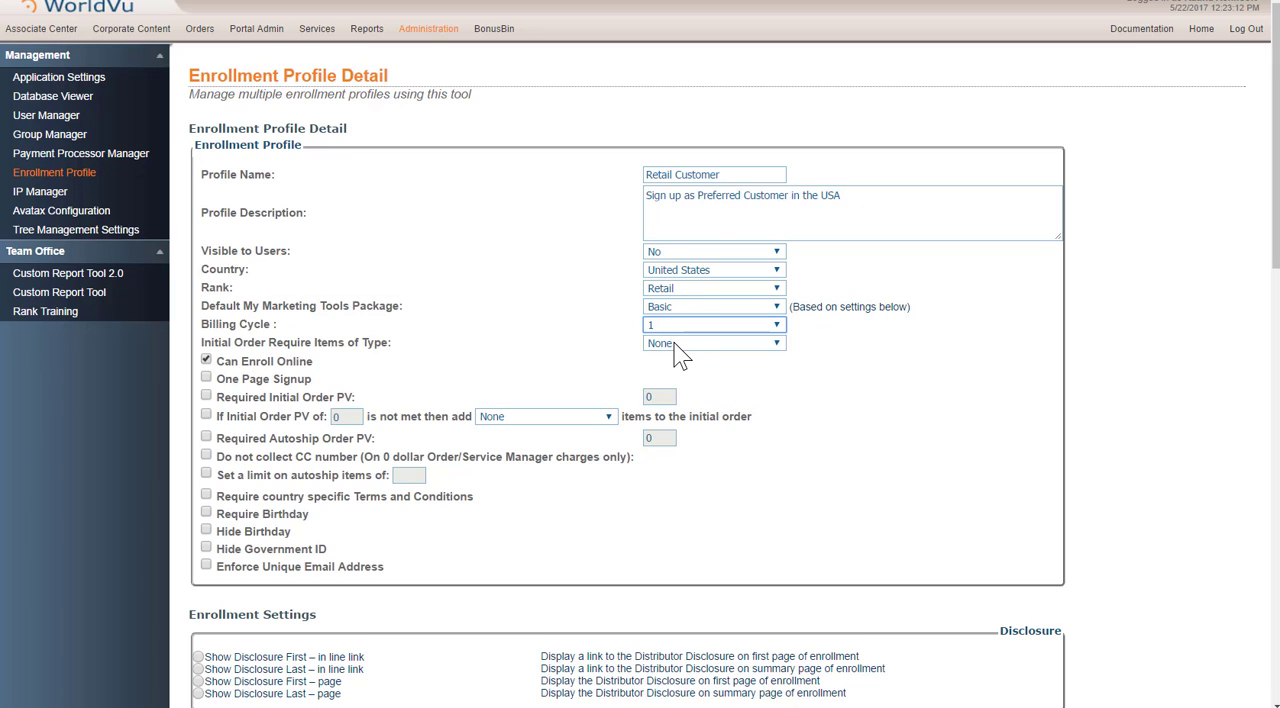
pyautogui.click(679, 344)
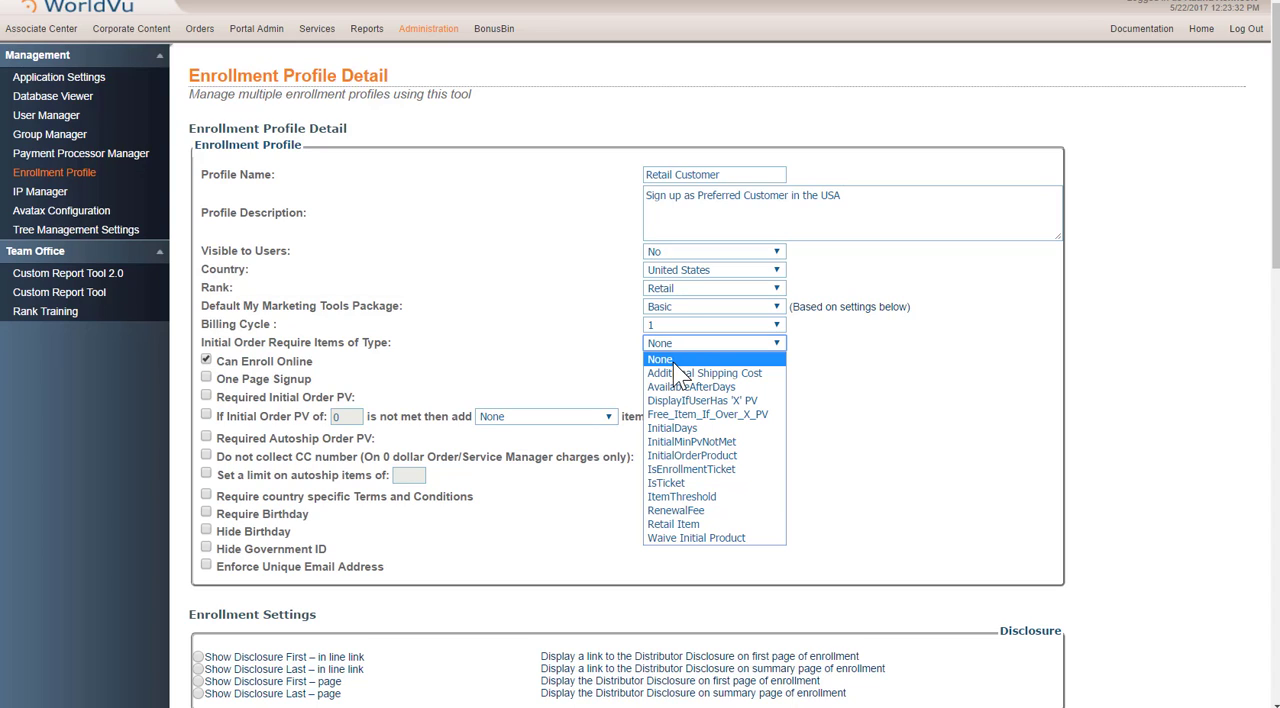
pyautogui.click(690, 455)
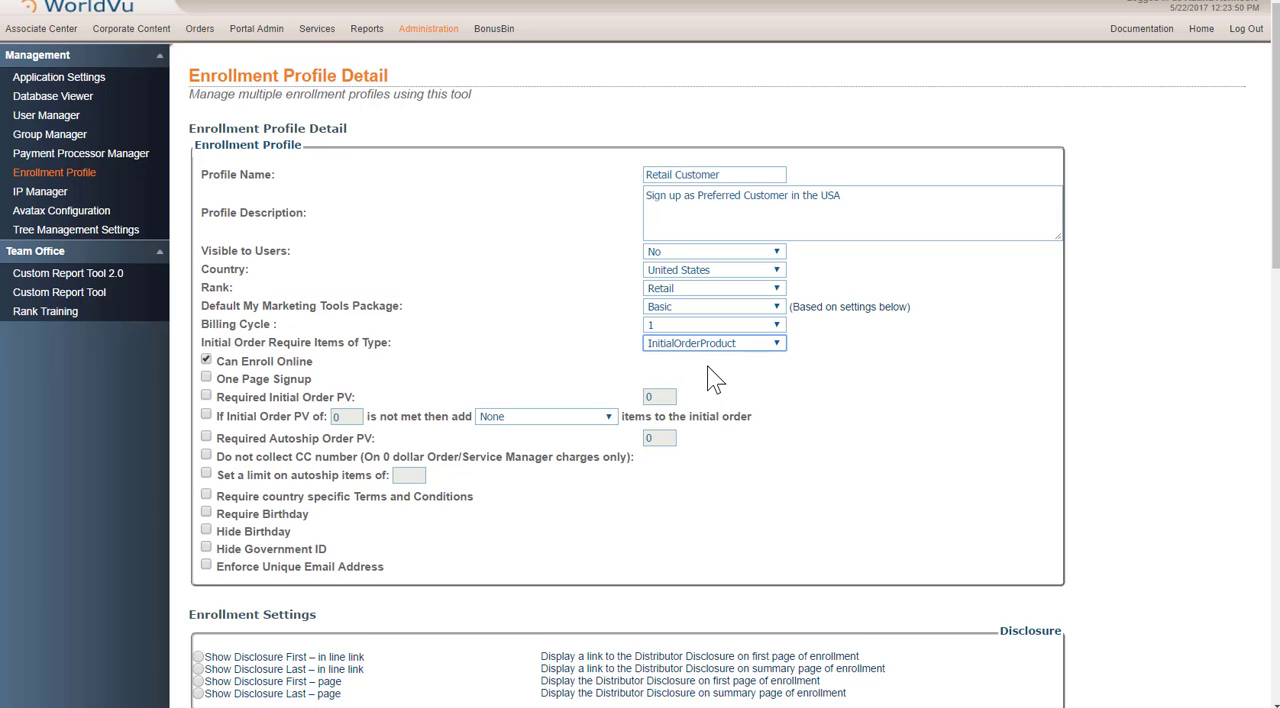
pyautogui.click(690, 344)
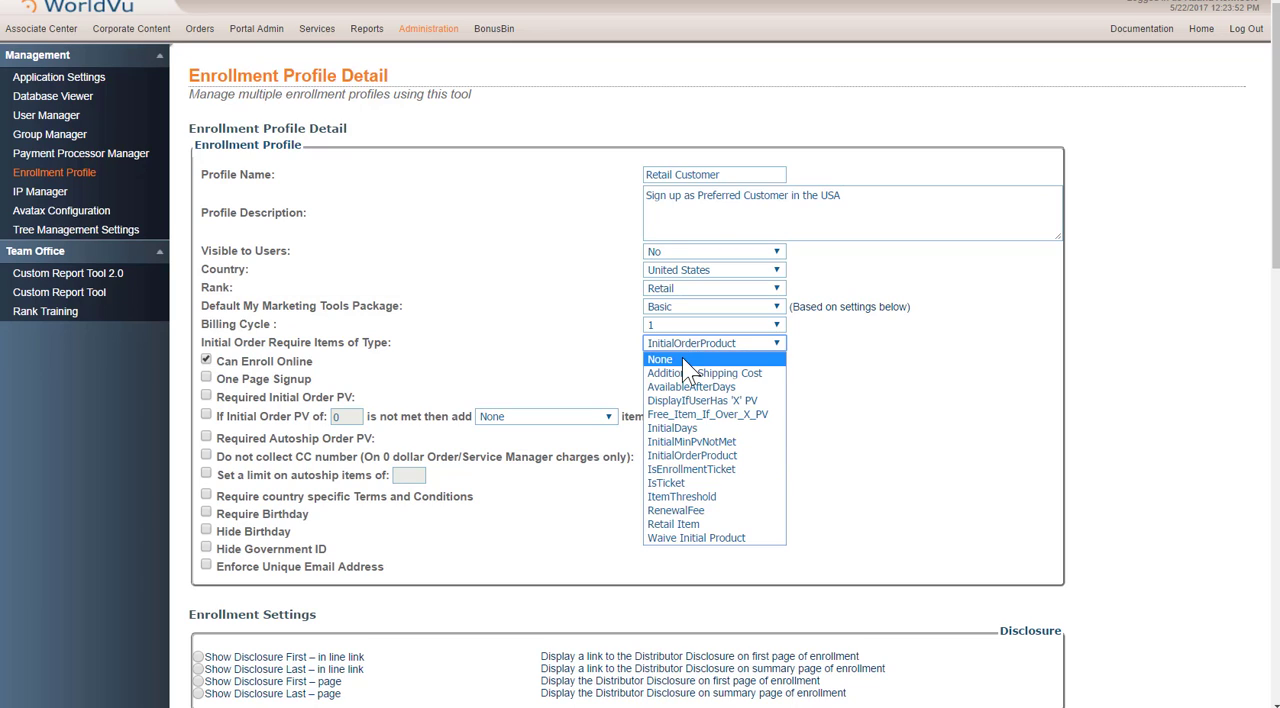
pyautogui.click(682, 360)
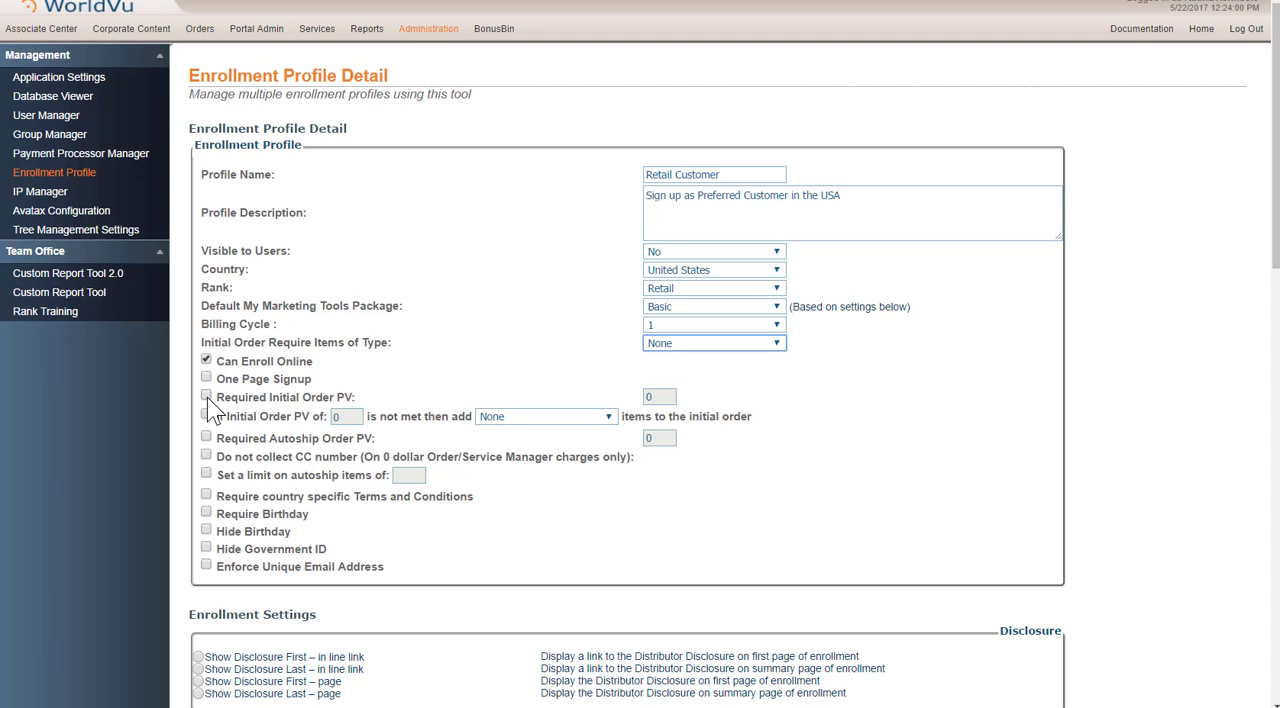
# Step: Enable the profile options Do not collect CC number, Require Birthday and Enforce Unique Email Address
pyautogui.click(206, 455)
pyautogui.click(206, 512)
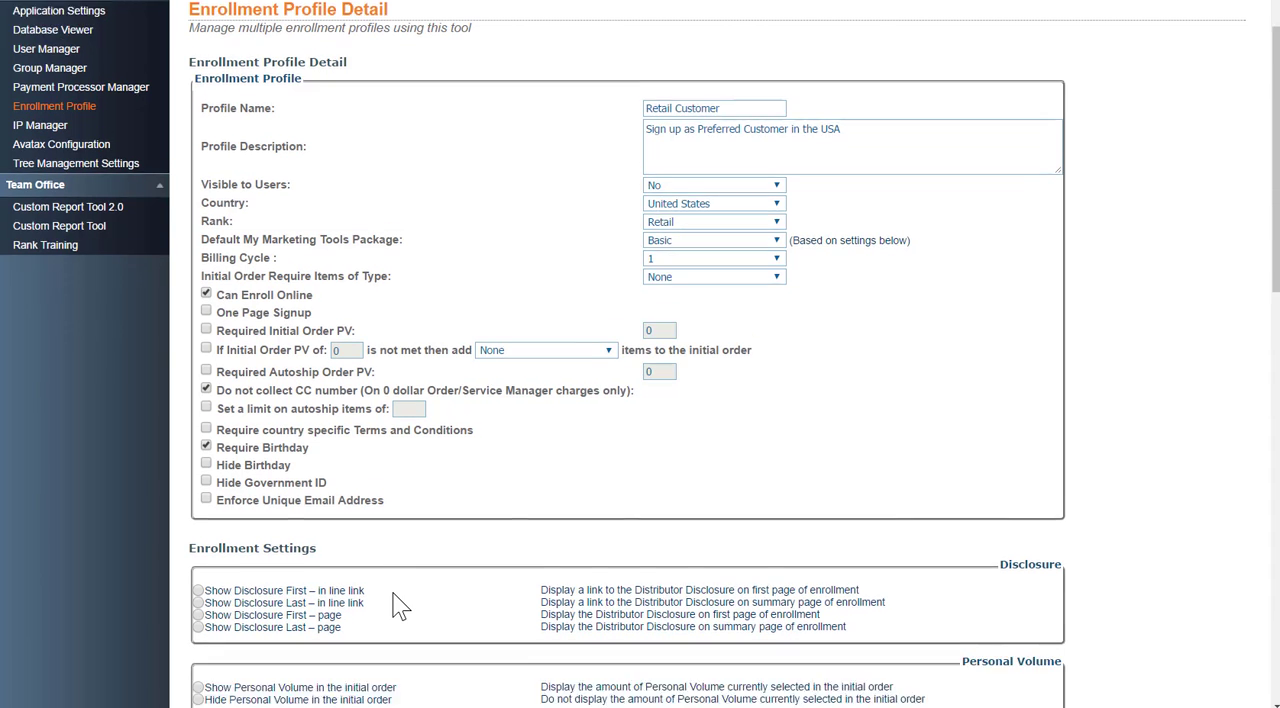
pyautogui.scroll(-2, 330, 520)
pyautogui.click(206, 412)
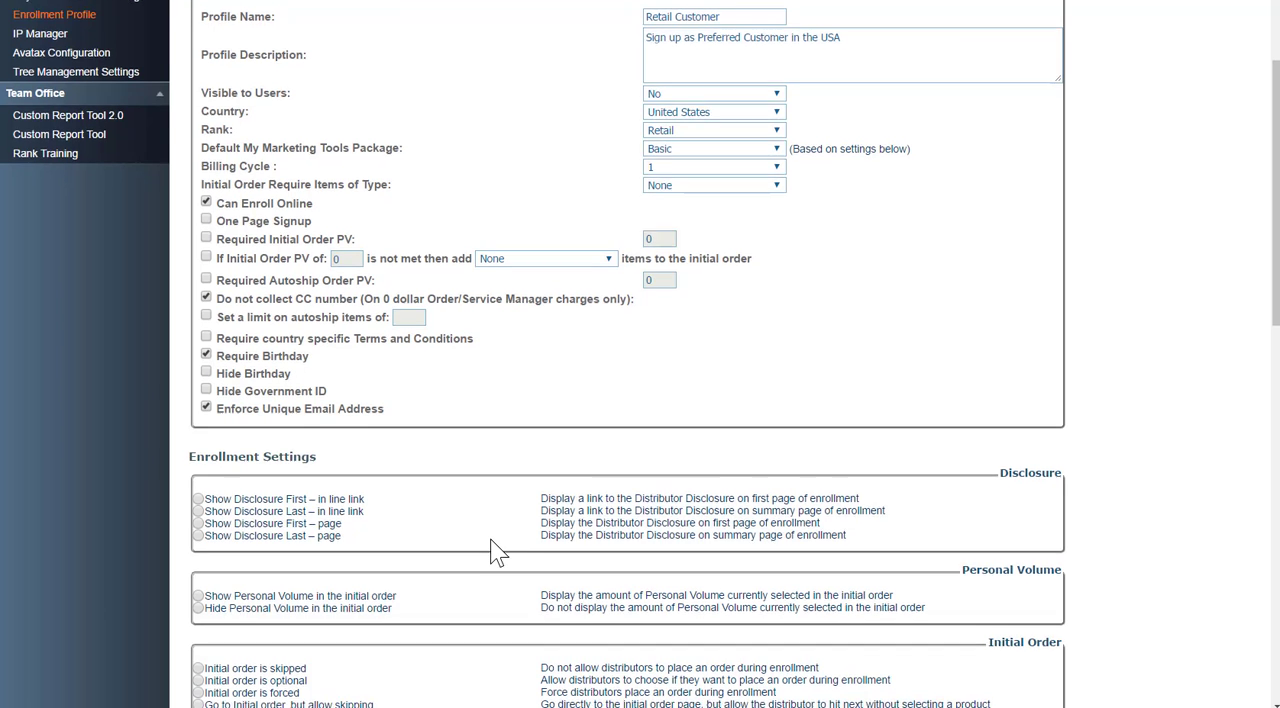
# Step: Set Disclosure to Show Disclosure First – page and hide Personal Volume in the initial order
pyautogui.scroll(-3, 495, 550)
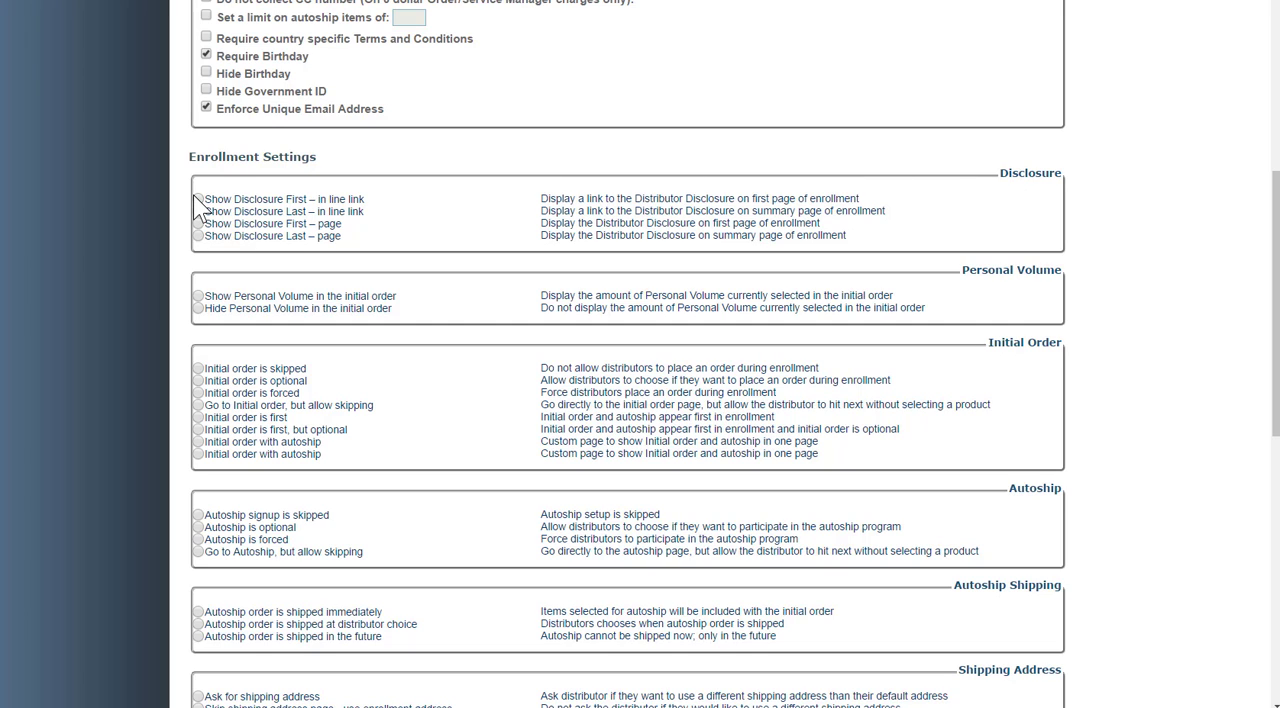
pyautogui.click(198, 223)
pyautogui.click(198, 309)
# Step: Make the initial order optional, skip autoship signup, and have autoship orders shipped immediately
pyautogui.scroll(-3, 457, 355)
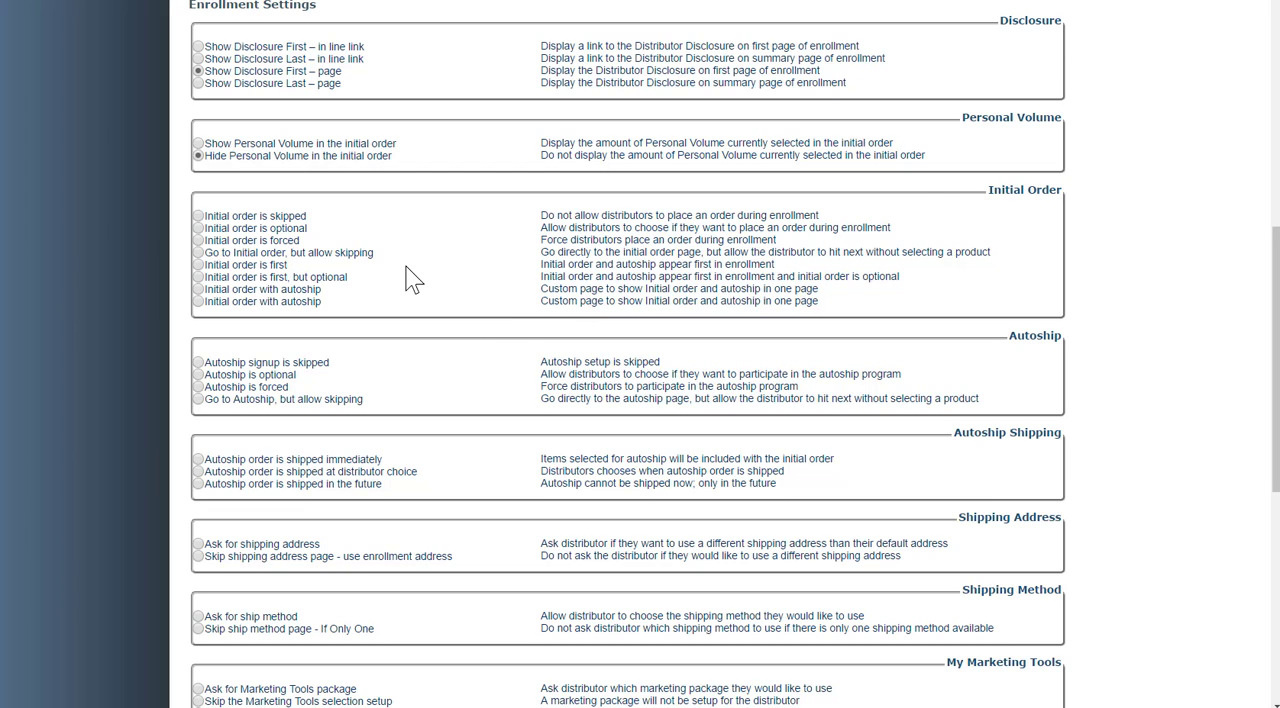
pyautogui.click(198, 228)
pyautogui.scroll(-1, 524, 340)
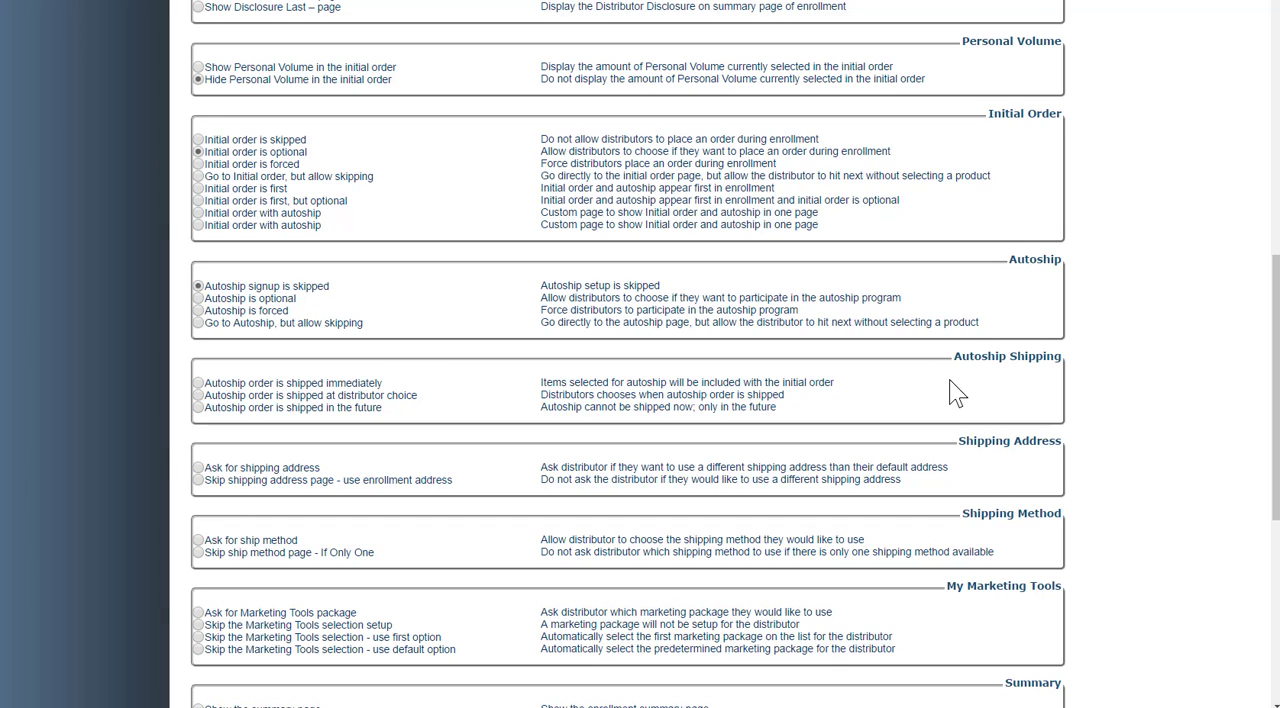
pyautogui.click(198, 383)
# Step: Have enrollment ask for shipping address and ship method, and skip the Marketing Tools selection using the default option
pyautogui.scroll(-3, 571, 500)
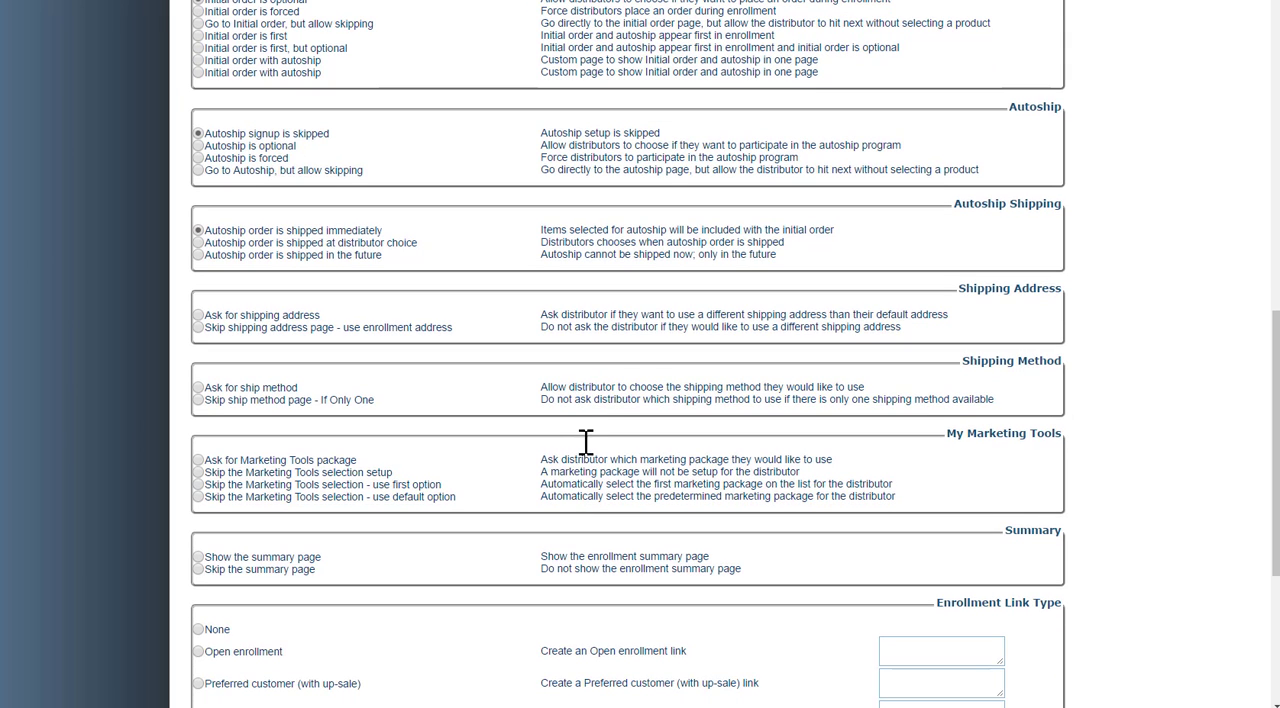
pyautogui.click(198, 315)
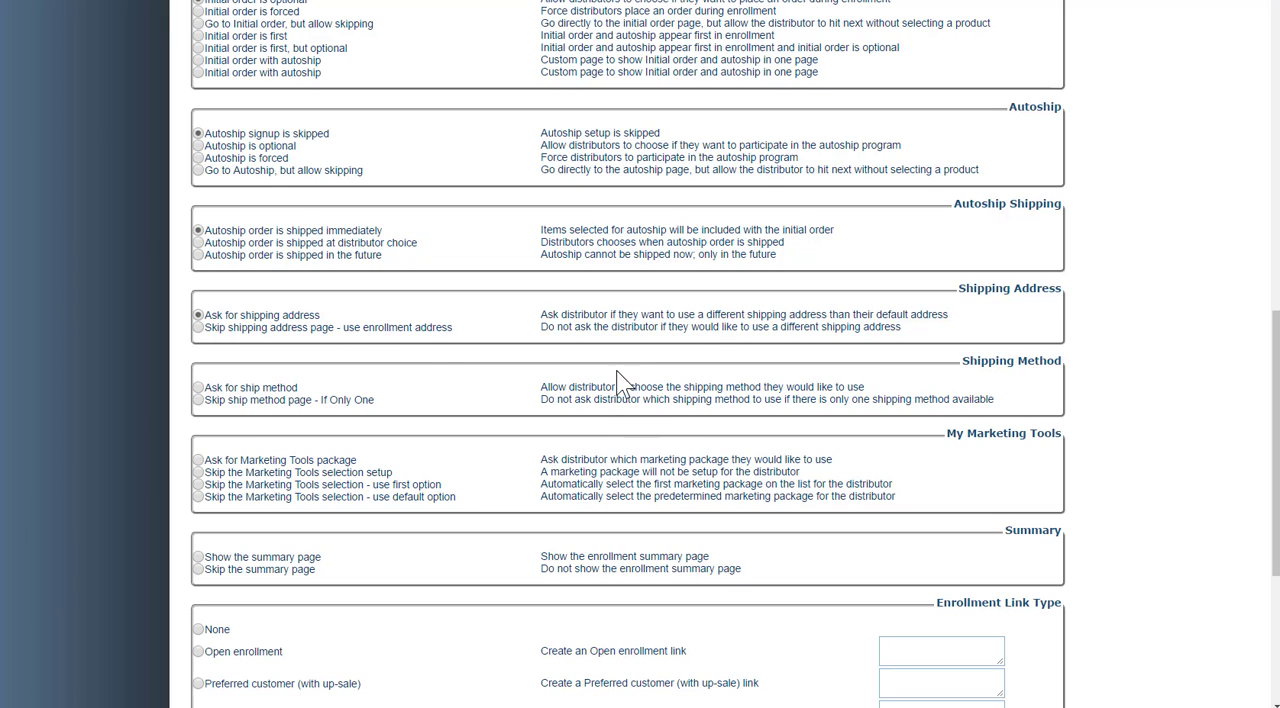
pyautogui.click(198, 388)
pyautogui.click(198, 388)
pyautogui.scroll(-1, 323, 485)
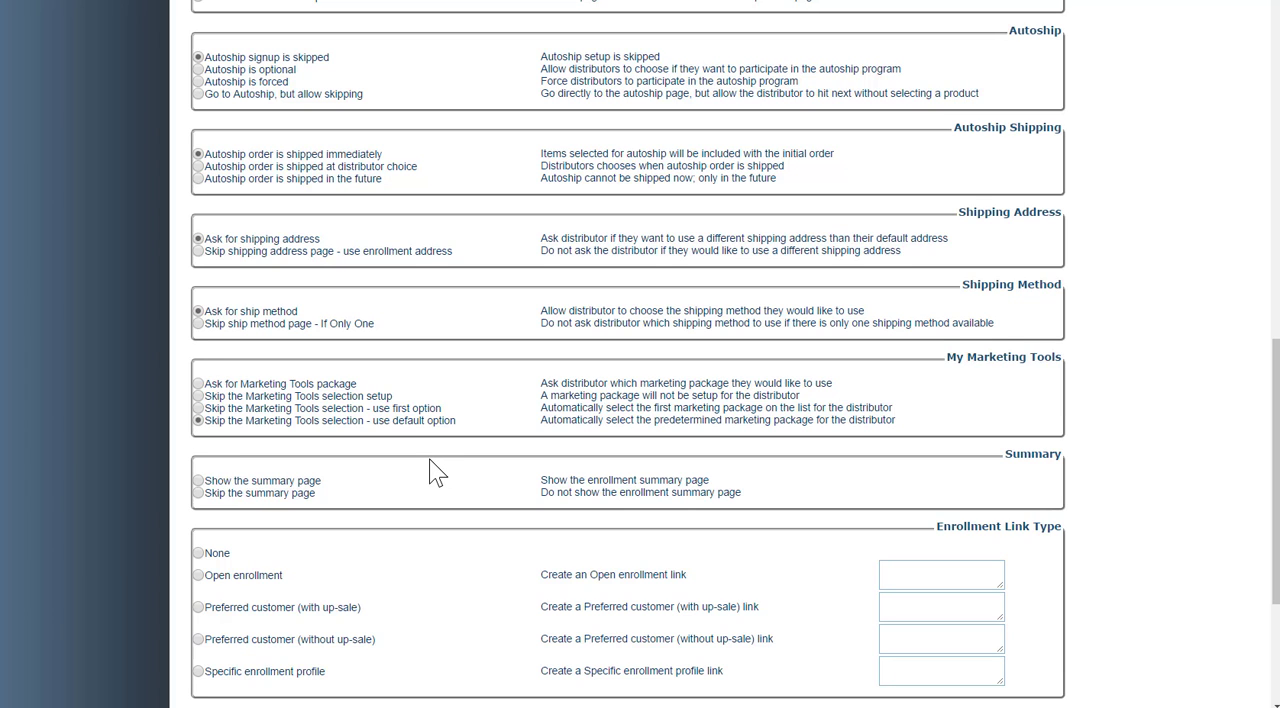
# Step: Show the summary page, choose Do Not Collect Tax Id, and save the profile
pyautogui.scroll(-3, 437, 470)
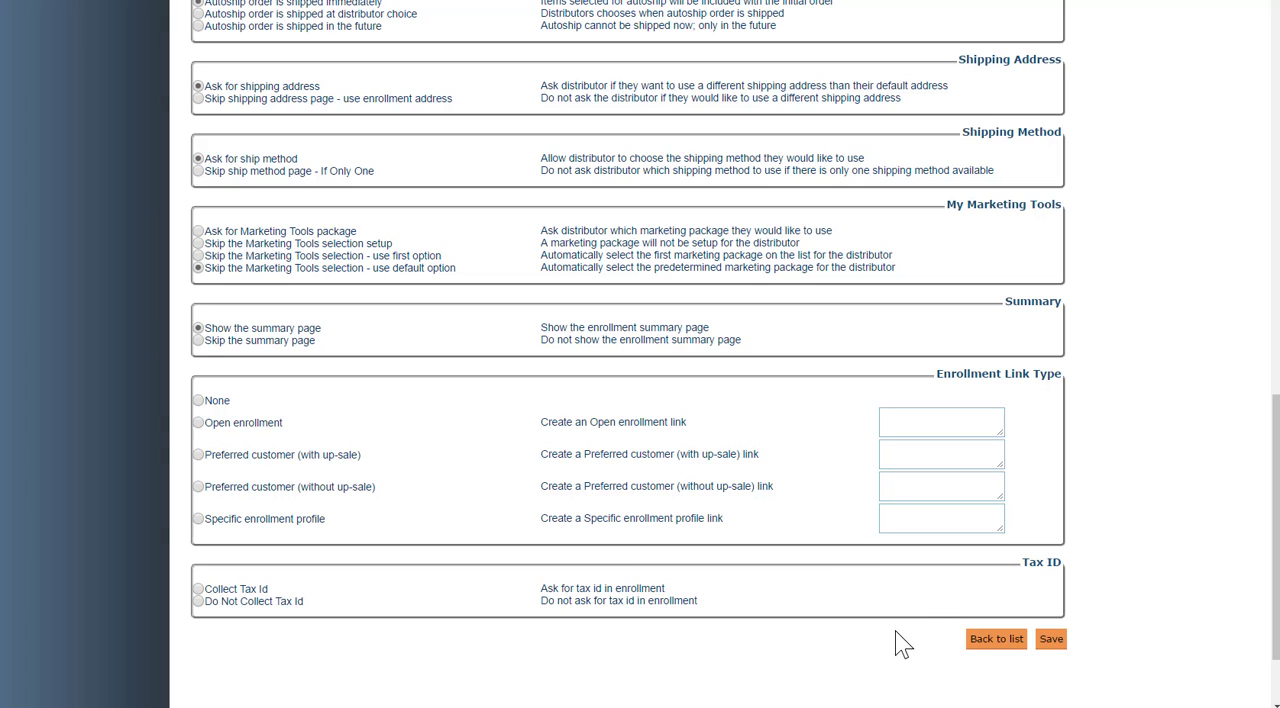
pyautogui.click(197, 602)
pyautogui.click(1050, 640)
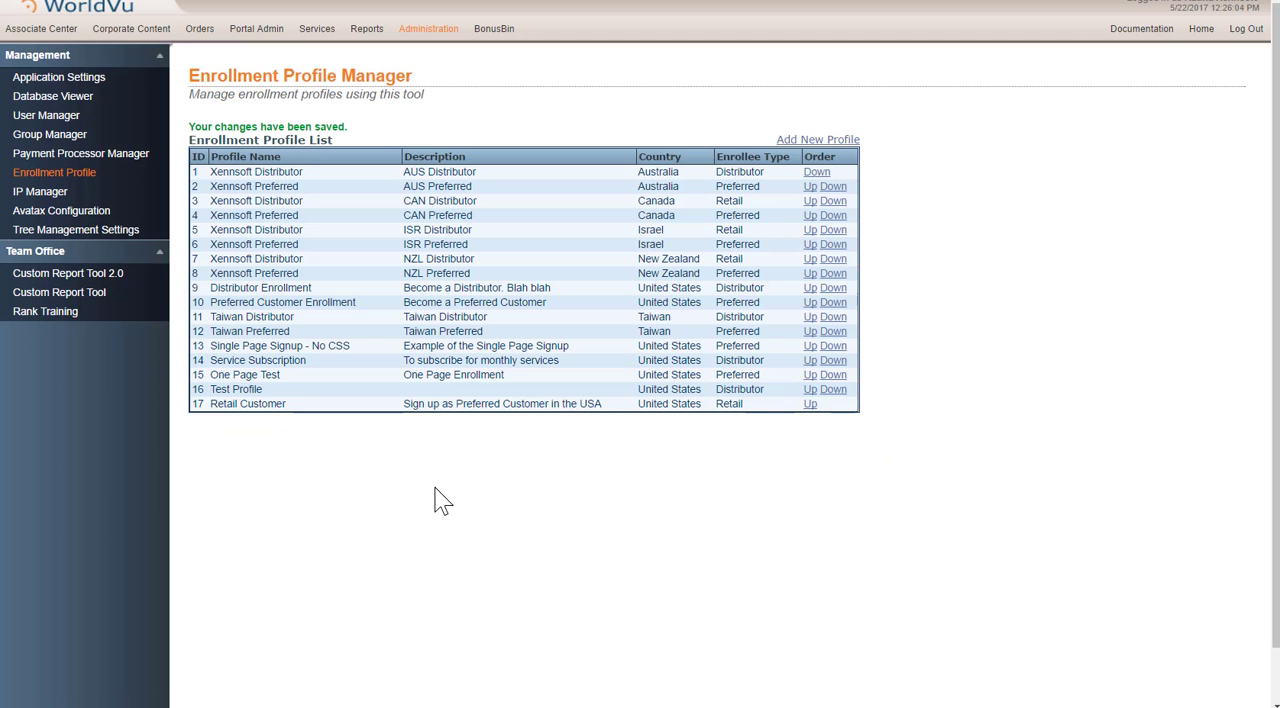
# Step: Open the saved Retail Customer profile, review its enrollment settings, and return to the profile list
pyautogui.click(258, 410)
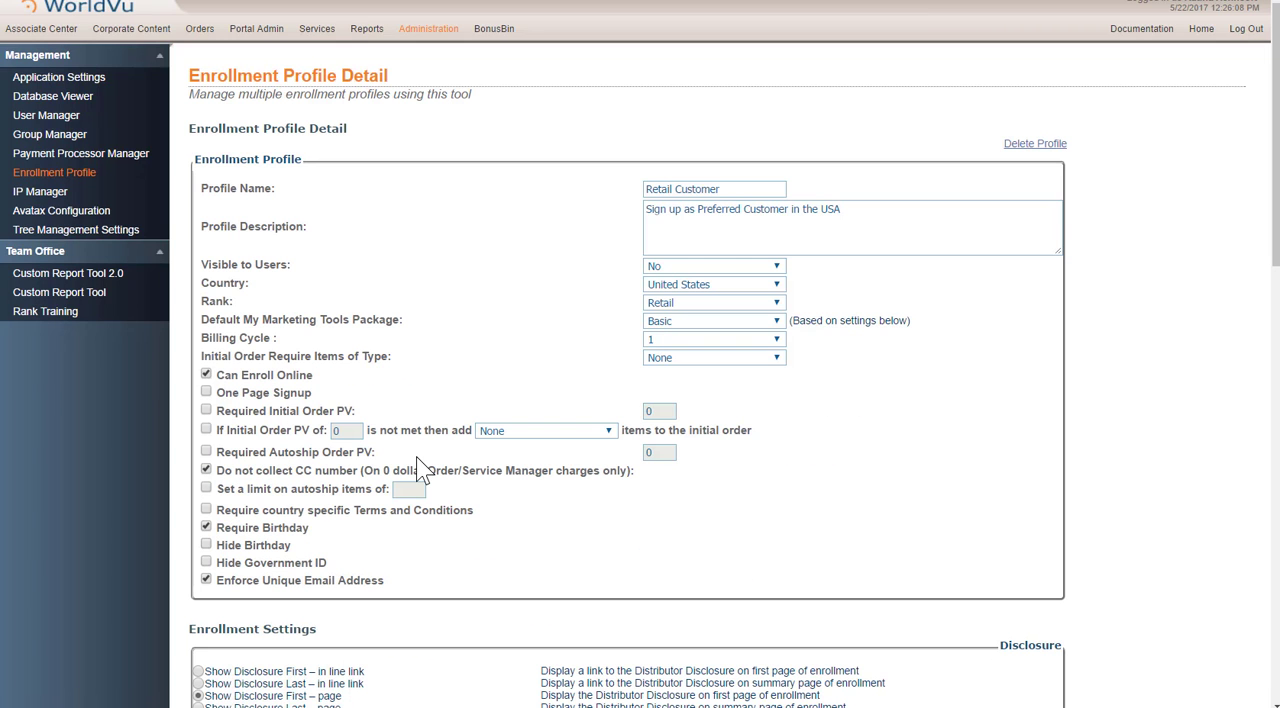
pyautogui.scroll(-15, 420, 468)
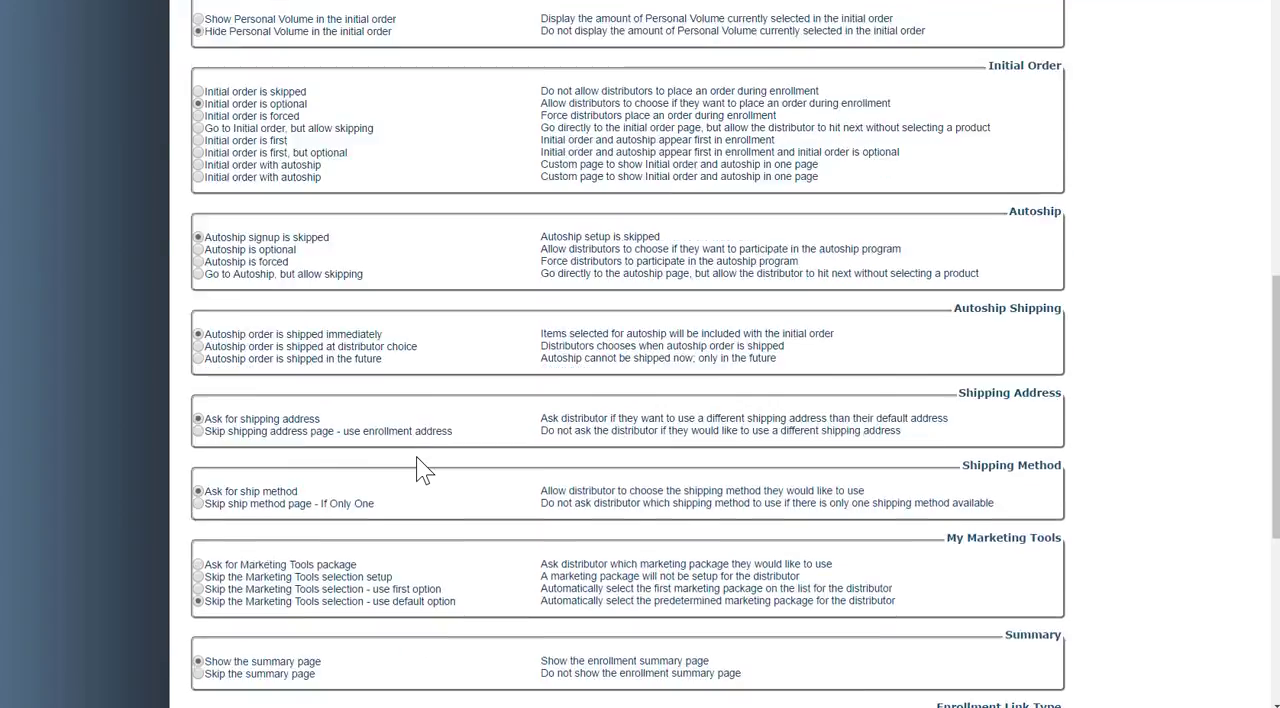
pyautogui.scroll(-1, 420, 468)
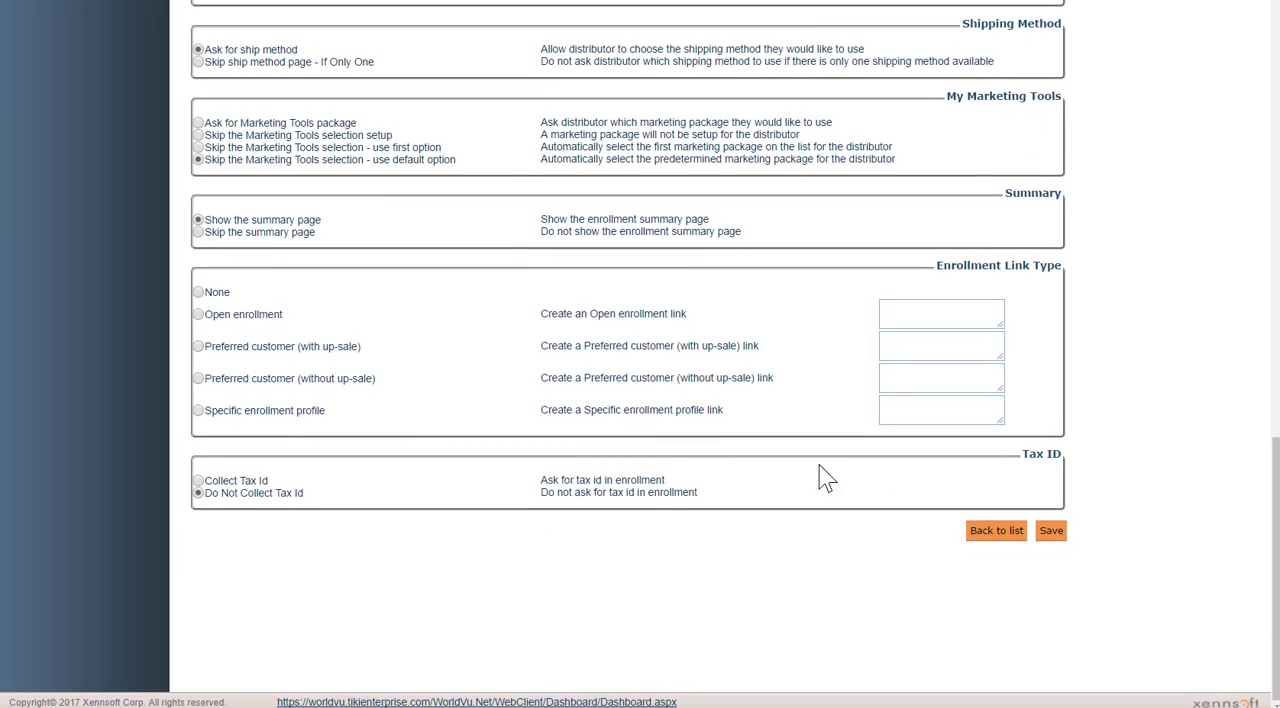
pyautogui.click(972, 540)
pyautogui.click(700, 58)
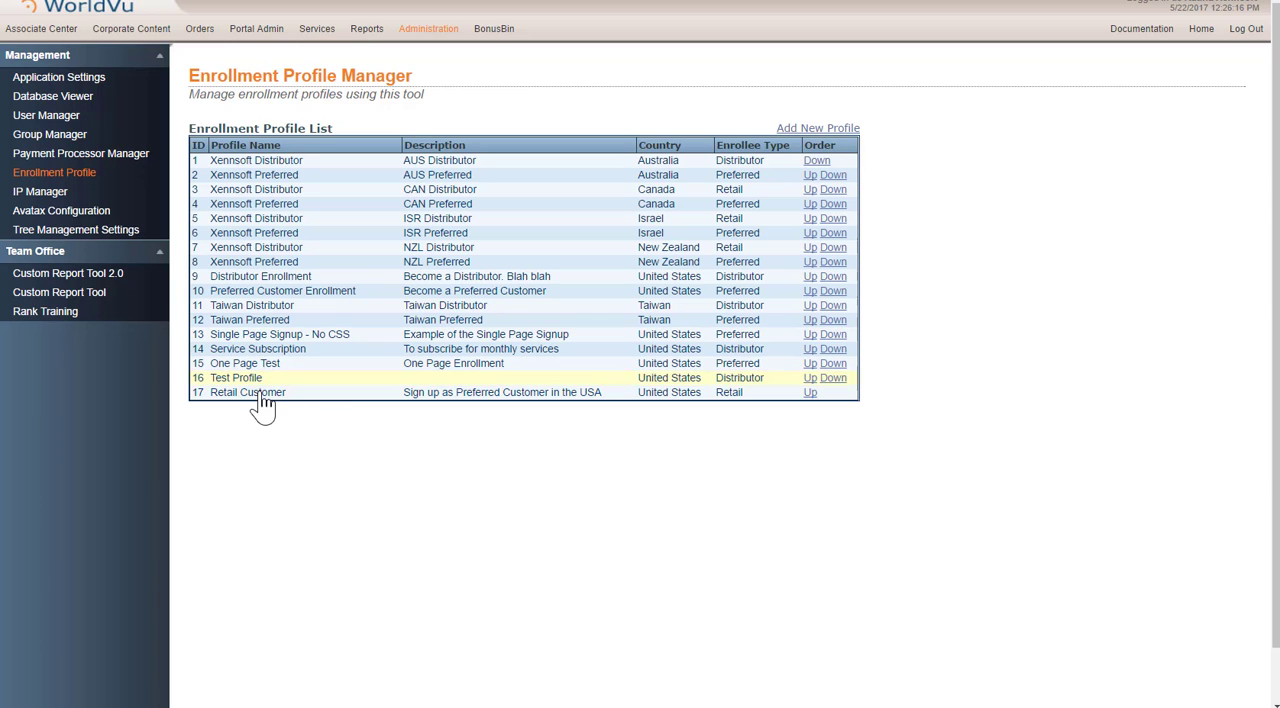
# Step: Reopen the Retail Customer profile, set Visible to Users to Yes, and save it
pyautogui.click(467, 264)
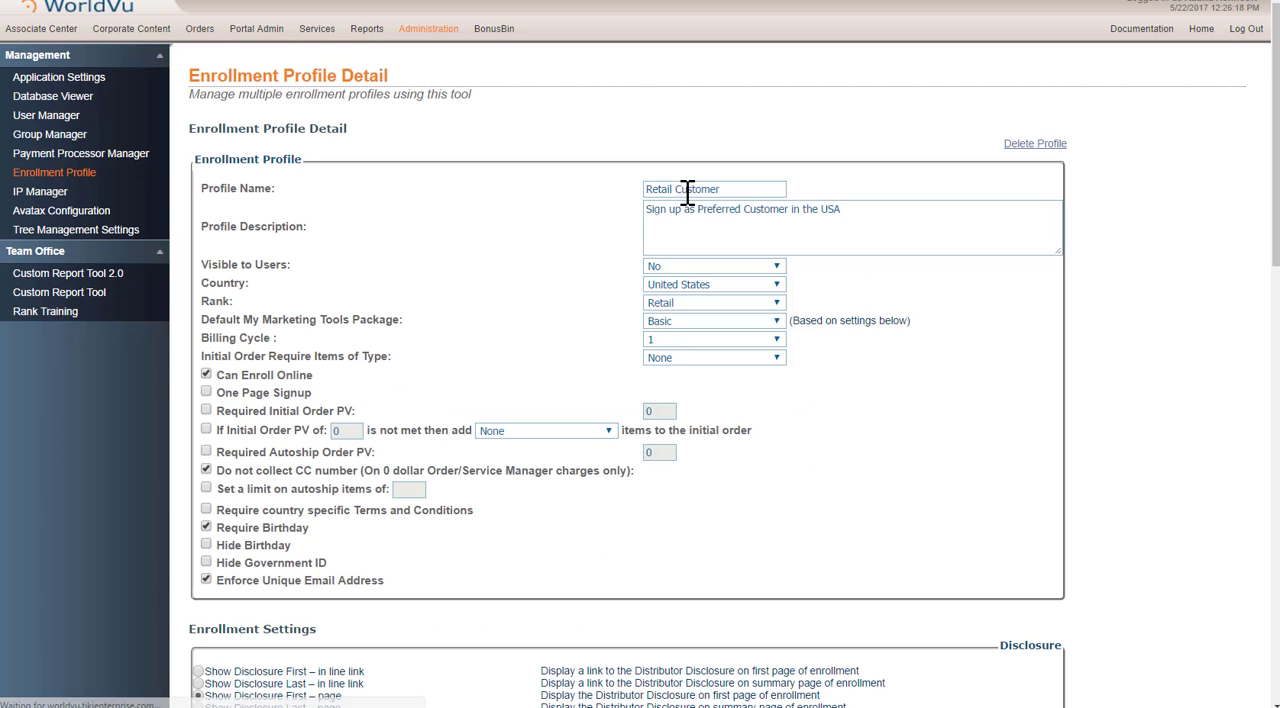
pyautogui.click(666, 266)
pyautogui.click(668, 280)
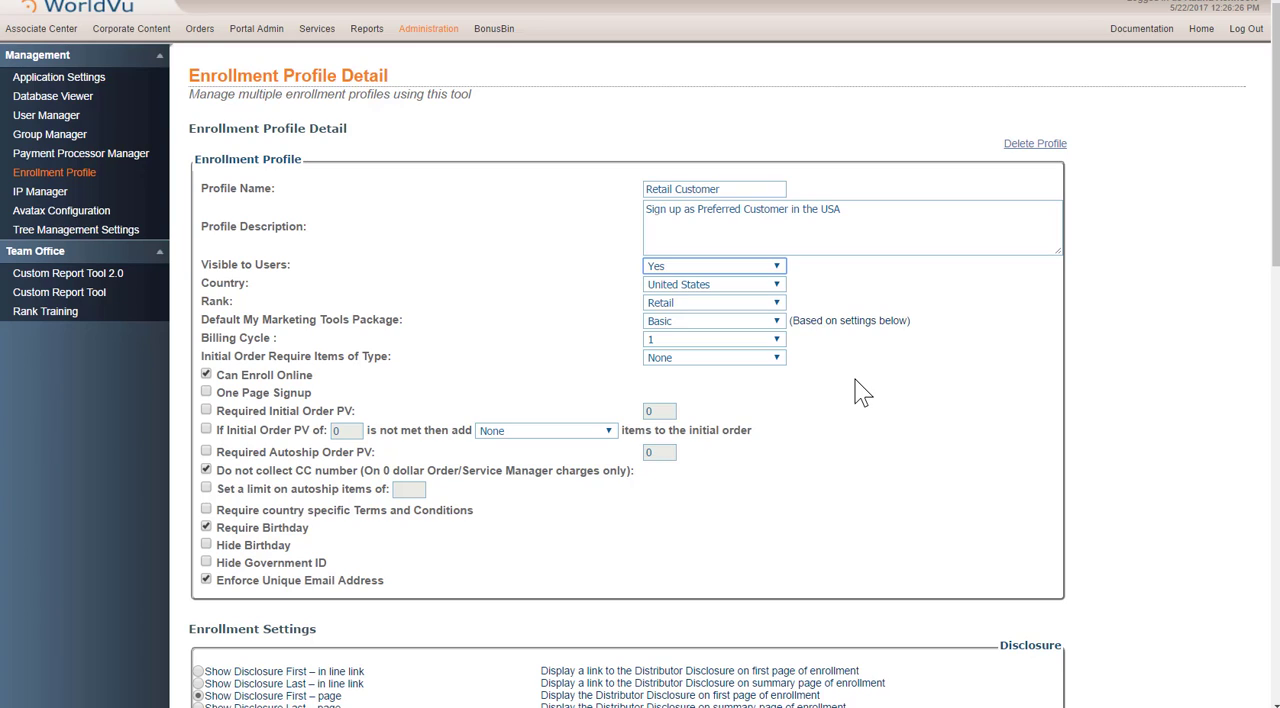
pyautogui.scroll(-15, 863, 393)
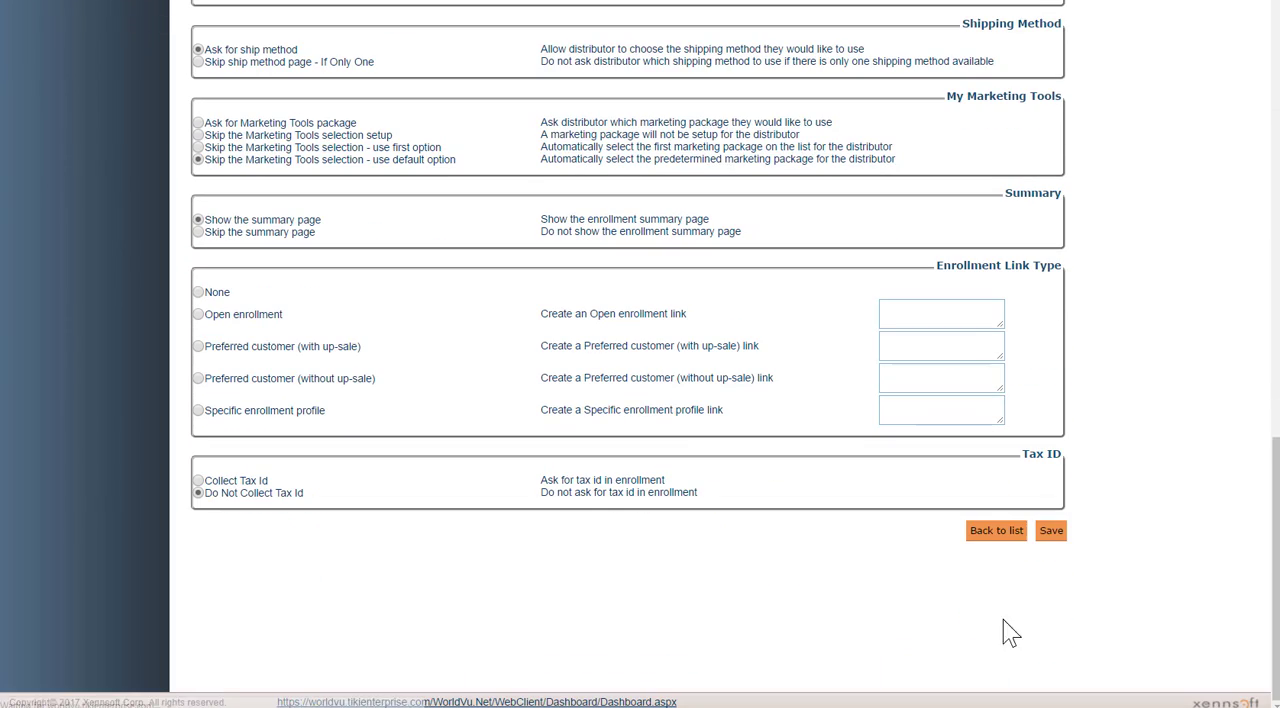
pyautogui.click(1051, 533)
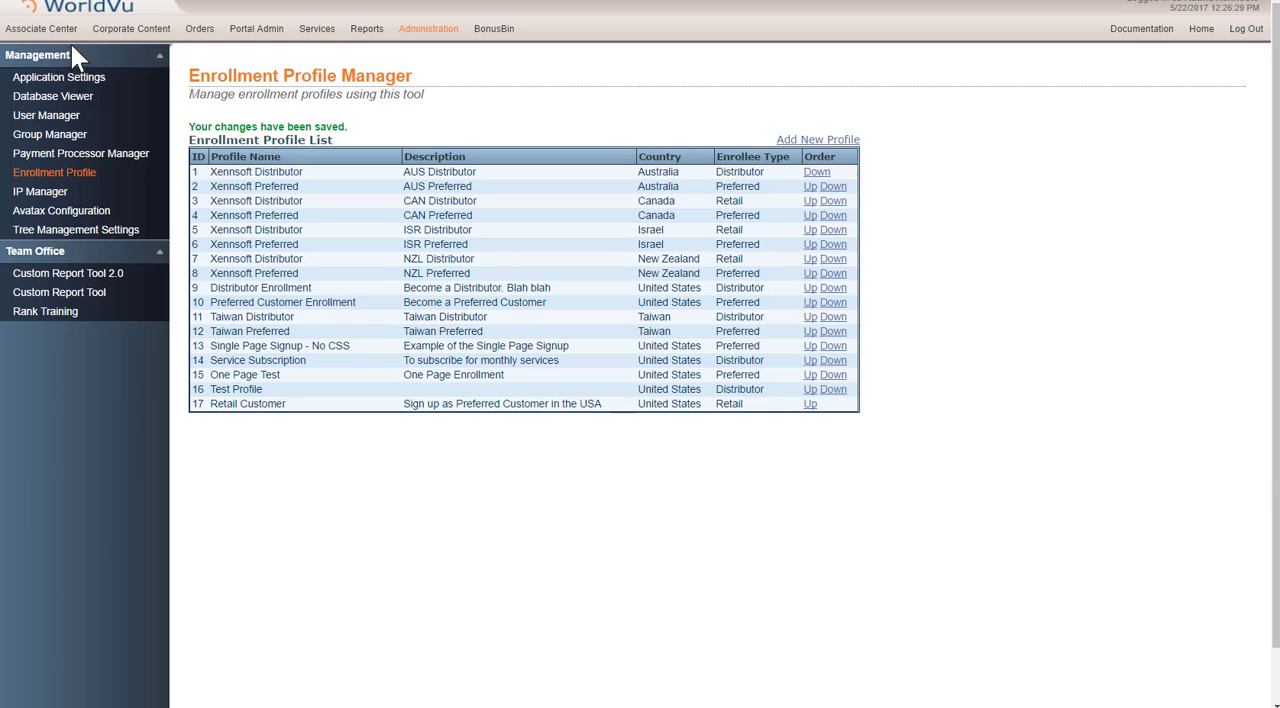
# Step: Go to the Associate Manager and open the record of the second distributor in the search list
pyautogui.click(41, 34)
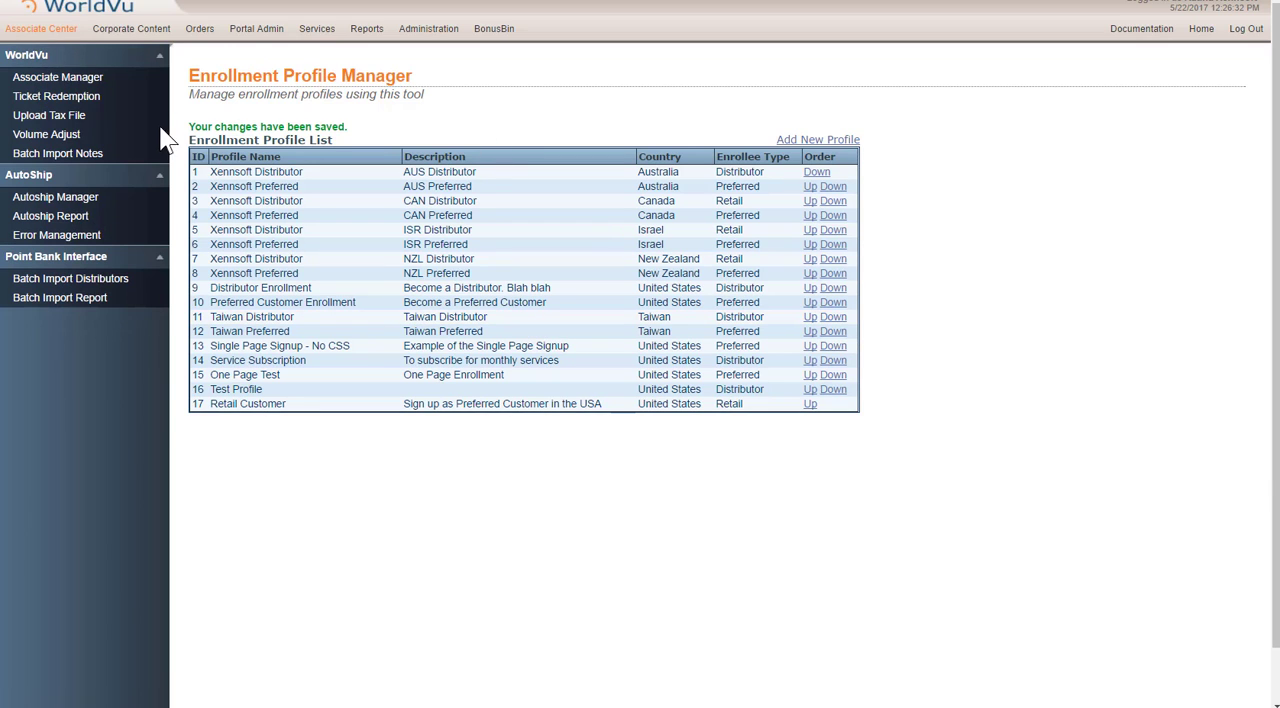
pyautogui.click(67, 74)
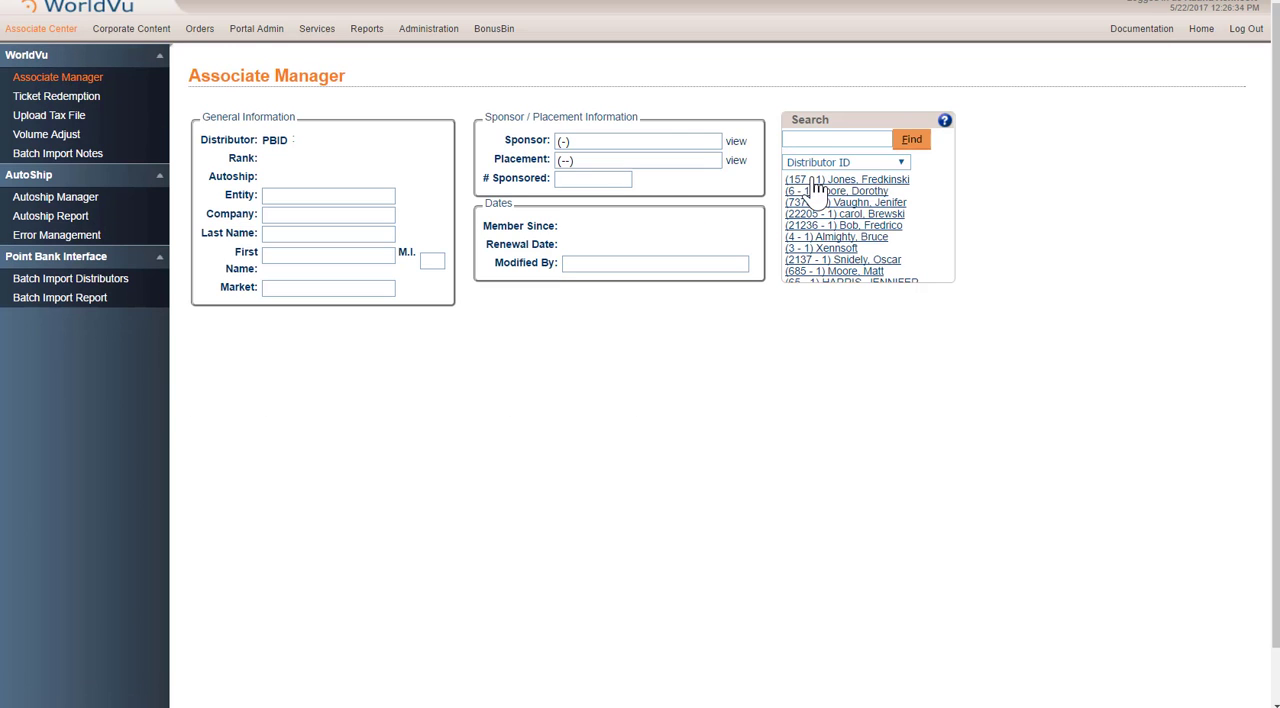
pyautogui.click(805, 196)
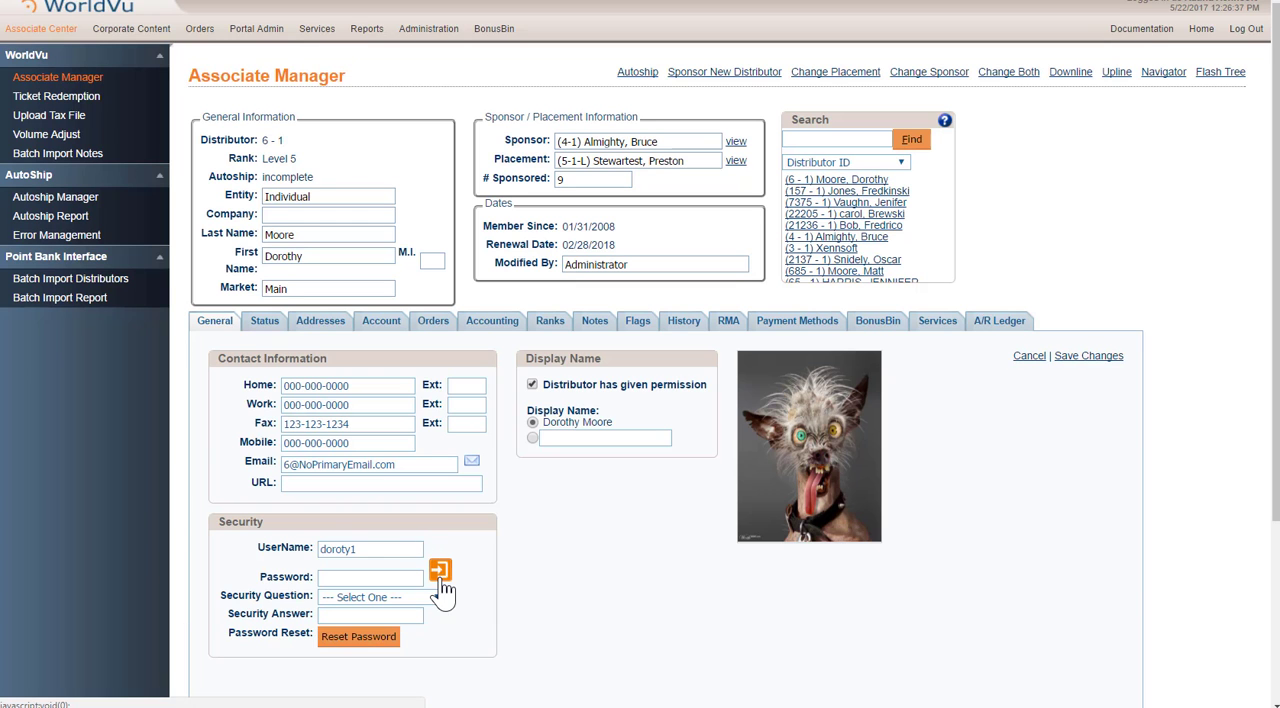
# Step: Log in to the distributor's Team Office and start a distributor enrollment for the United States with the Retail Customer profile
pyautogui.click(441, 579)
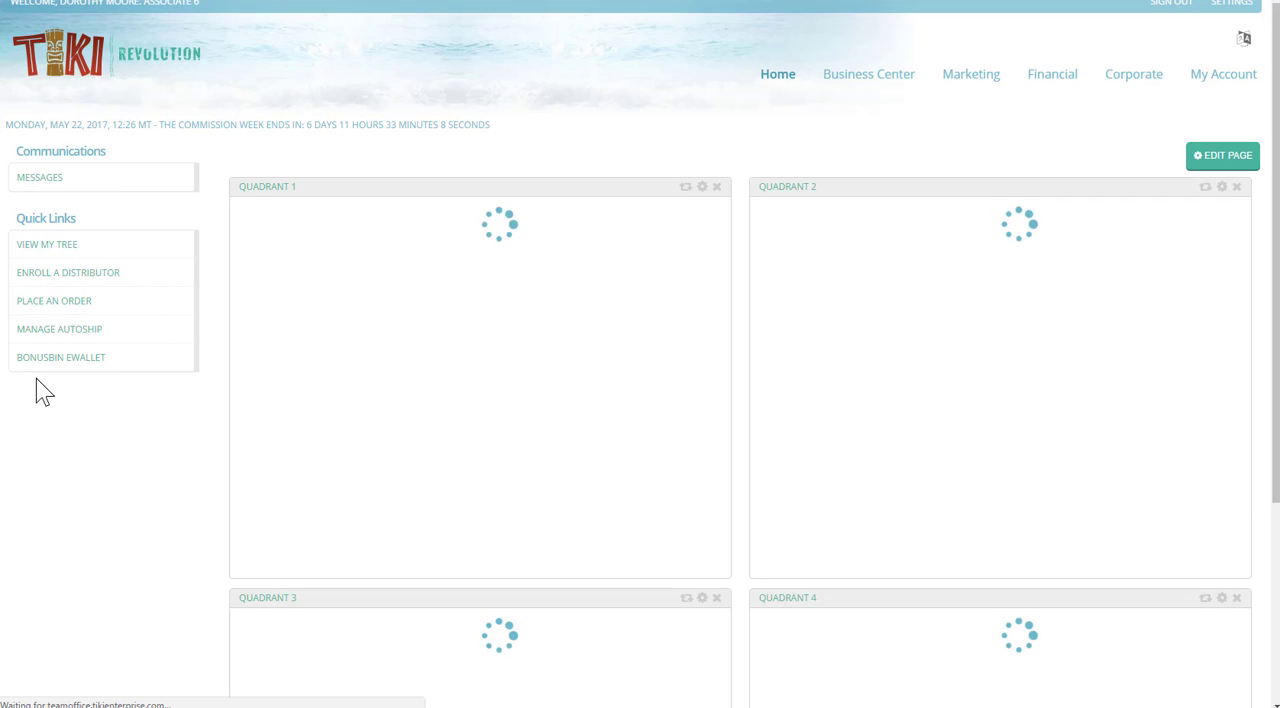
pyautogui.click(45, 285)
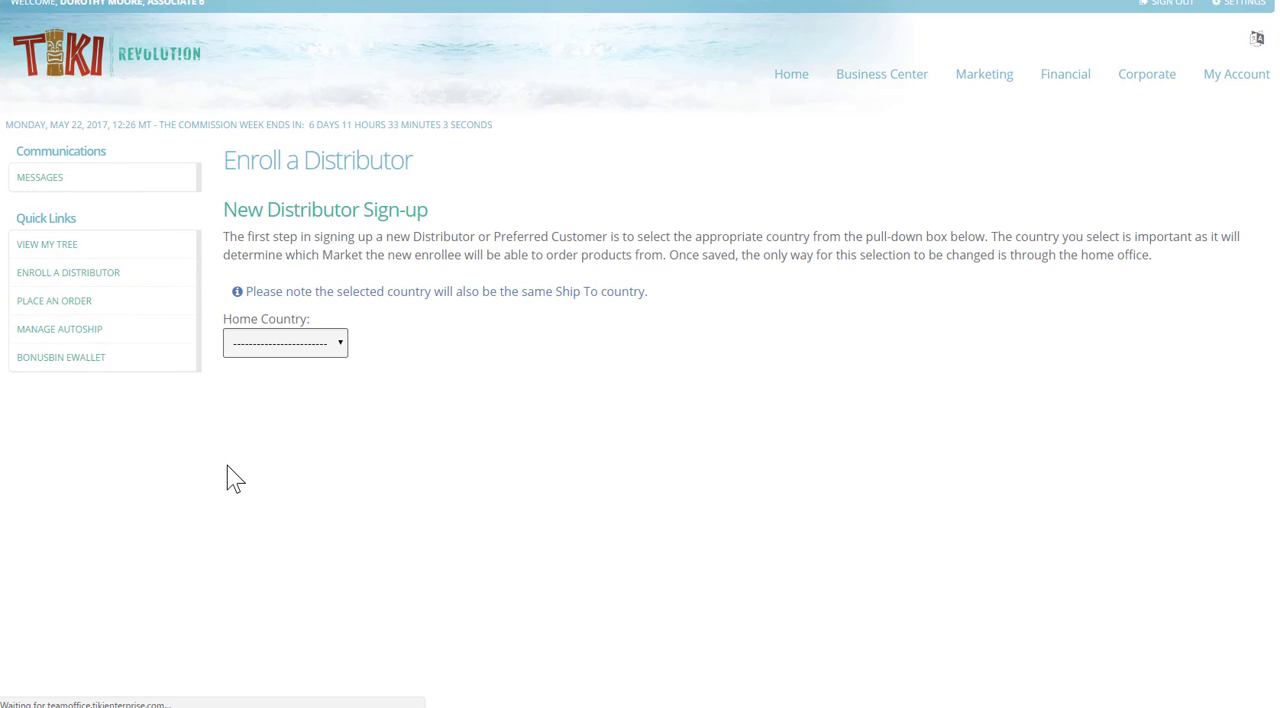
pyautogui.click(255, 343)
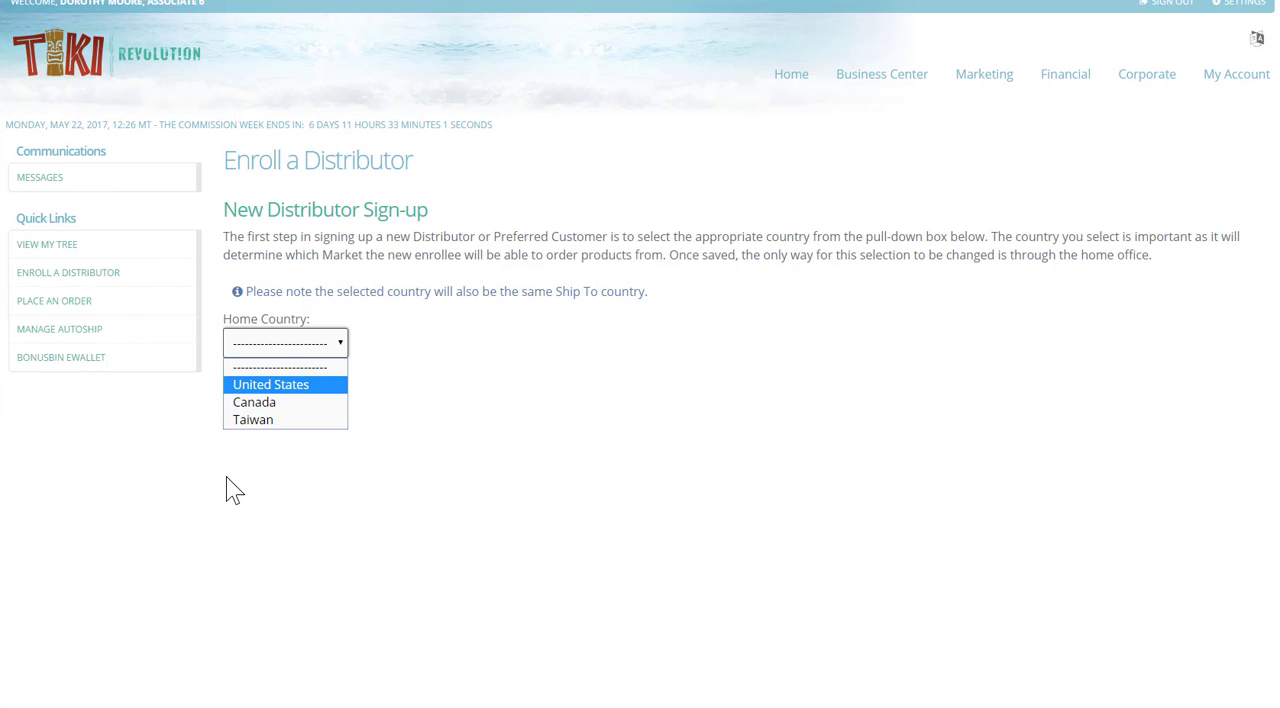
pyautogui.click(278, 386)
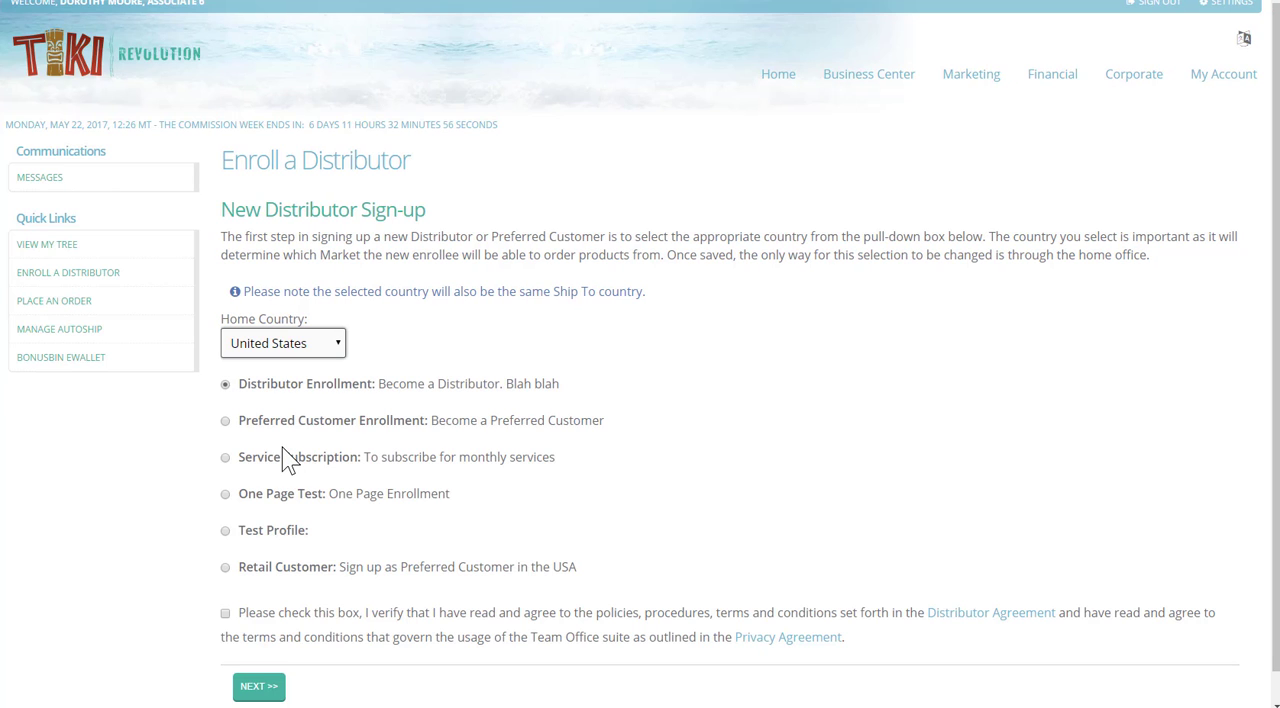
pyautogui.click(227, 569)
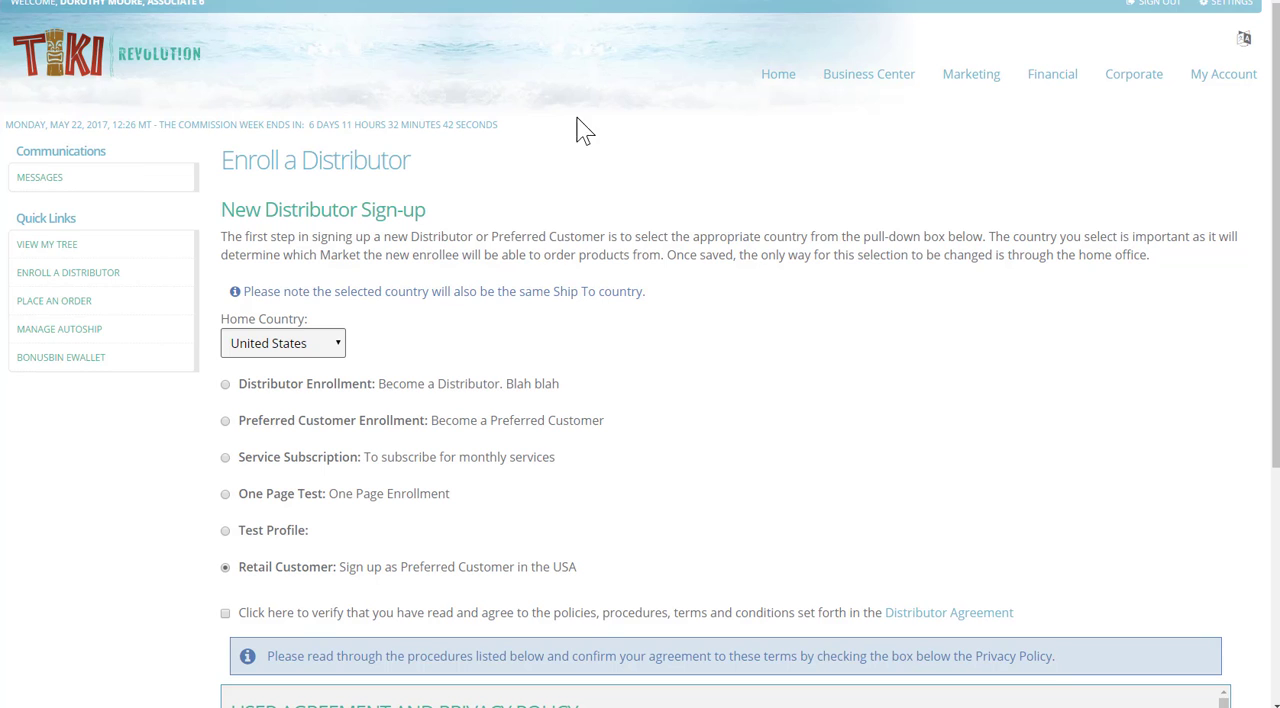
# Step: Switch back to WorldVu and reopen the Retail Customer profile from the enrollment profile administration
pyautogui.click(424, 0)
pyautogui.click(420, 32)
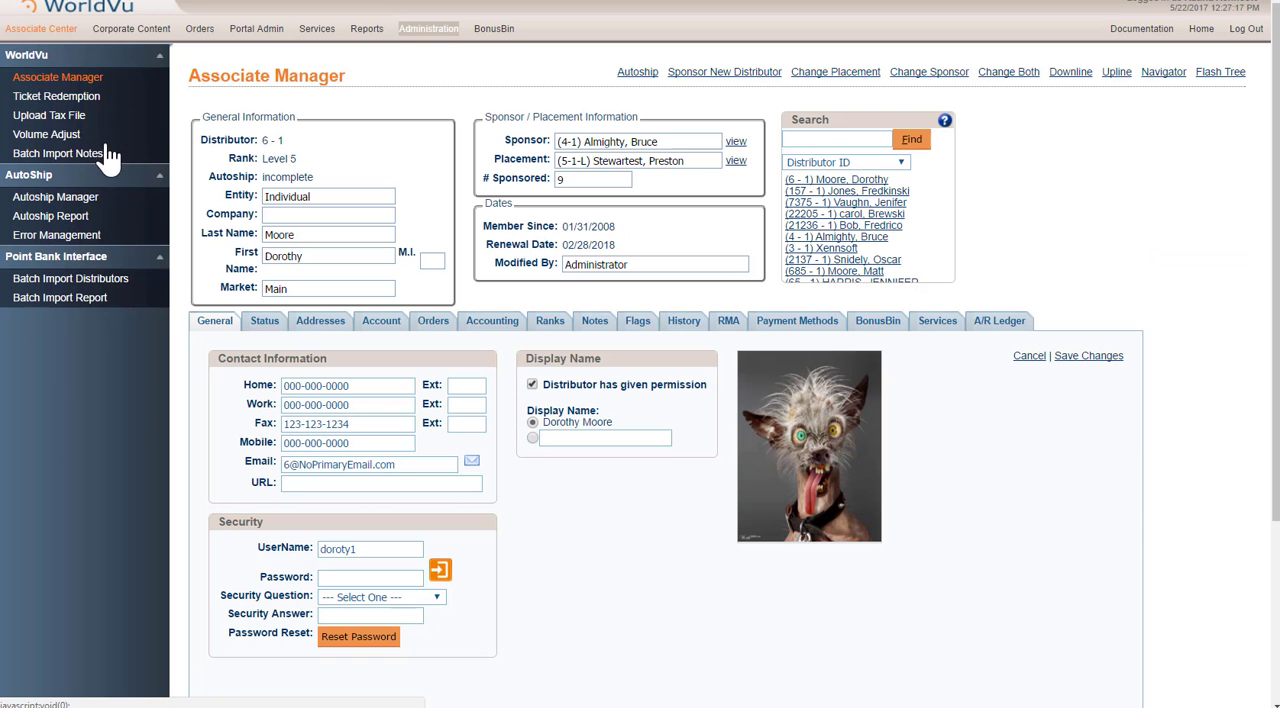
pyautogui.click(50, 174)
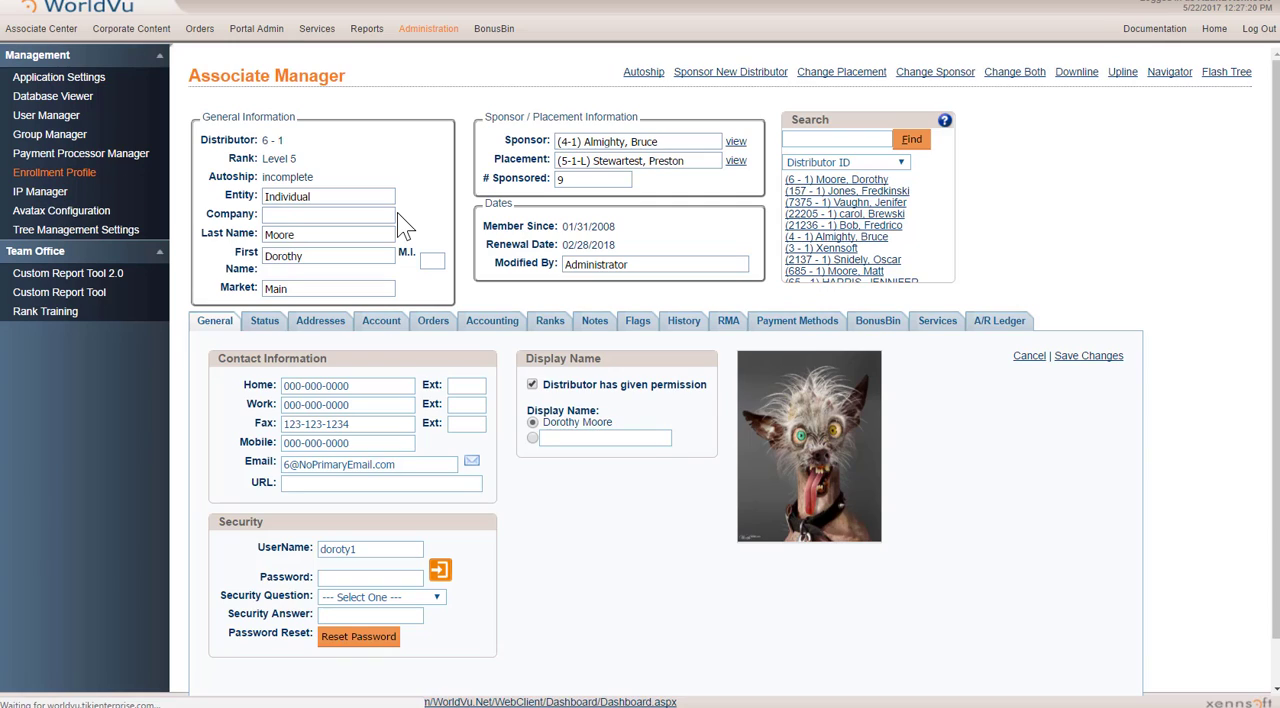
pyautogui.click(265, 396)
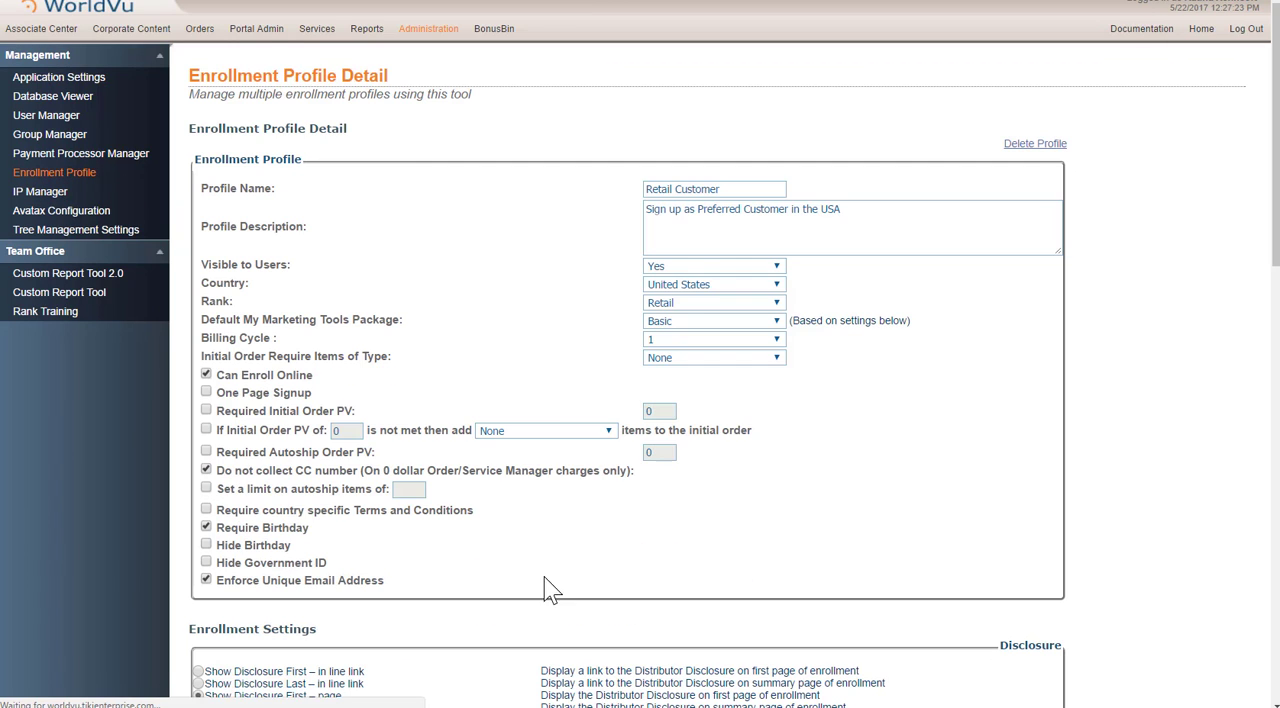
# Step: Change the profile description to "Sign up as Retail Customer in the USA" and save the profile
pyautogui.moveTo(741, 209); pyautogui.dragTo(699, 212)
pyautogui.write('Retail')
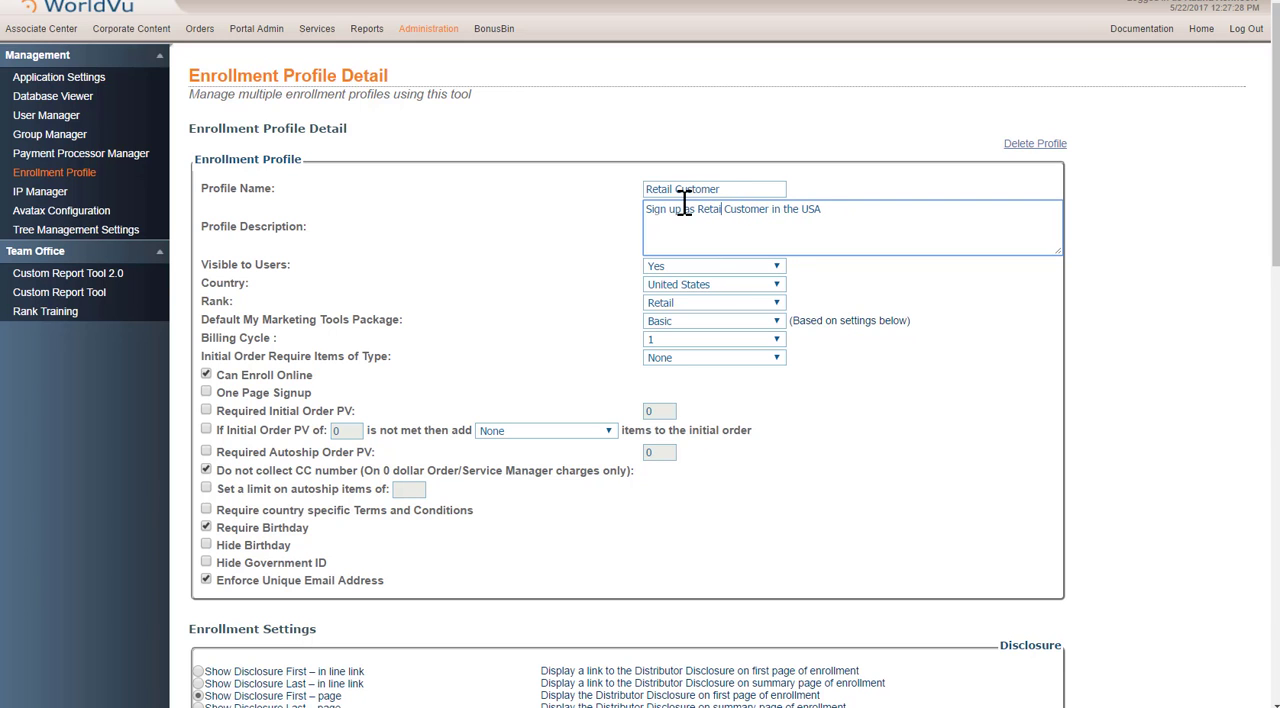
pyautogui.scroll(-15, 989, 310)
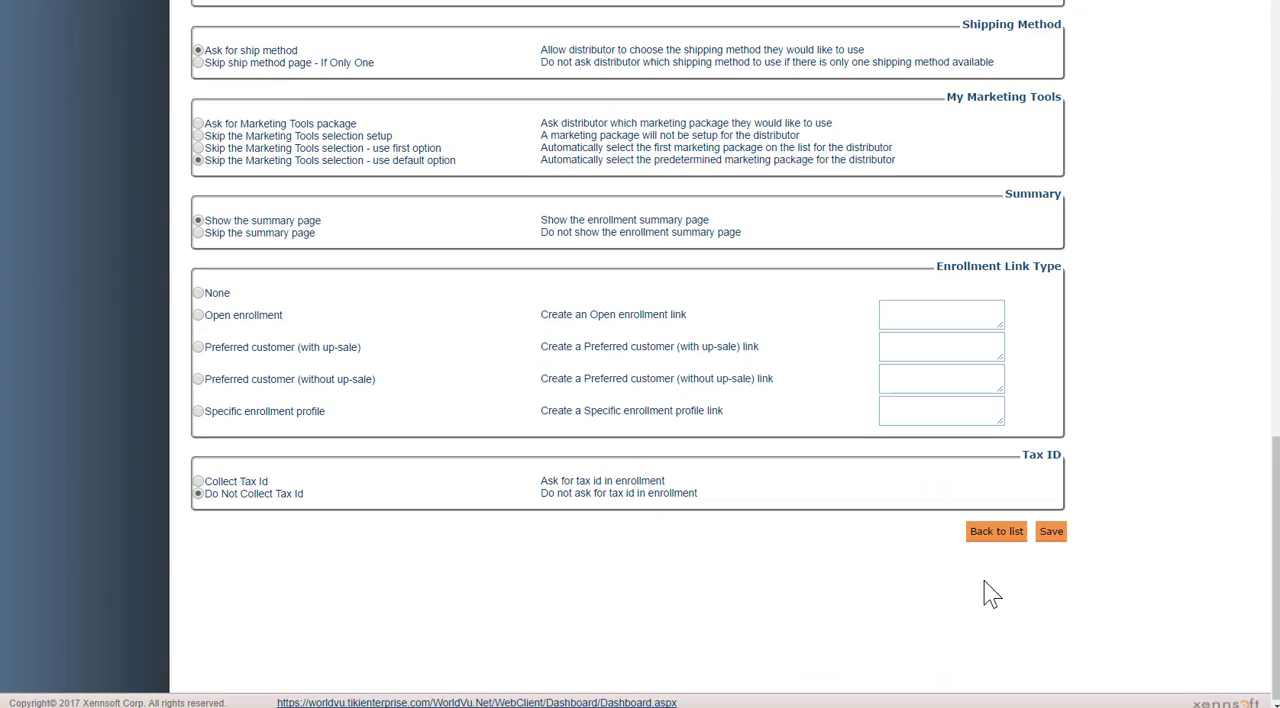
pyautogui.click(1046, 535)
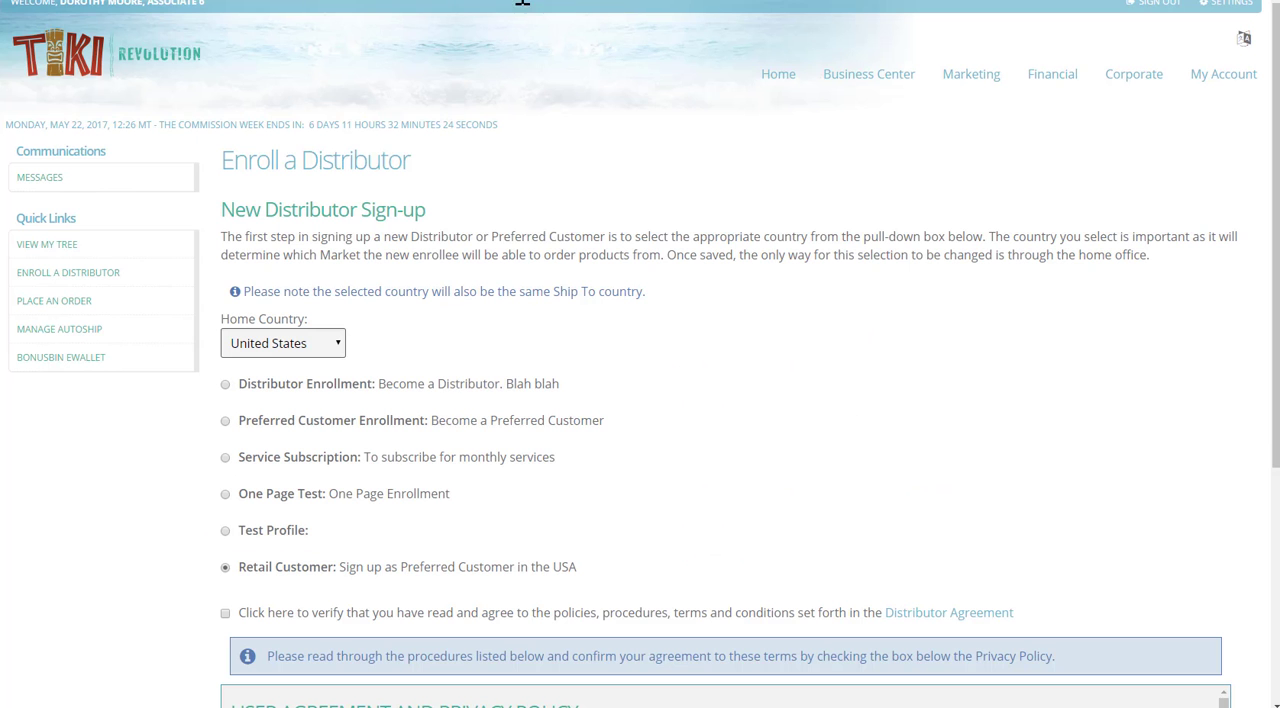
# Step: Return to the Team Office enrollment page, reload it, and select United States as the home country
pyautogui.press('F5')
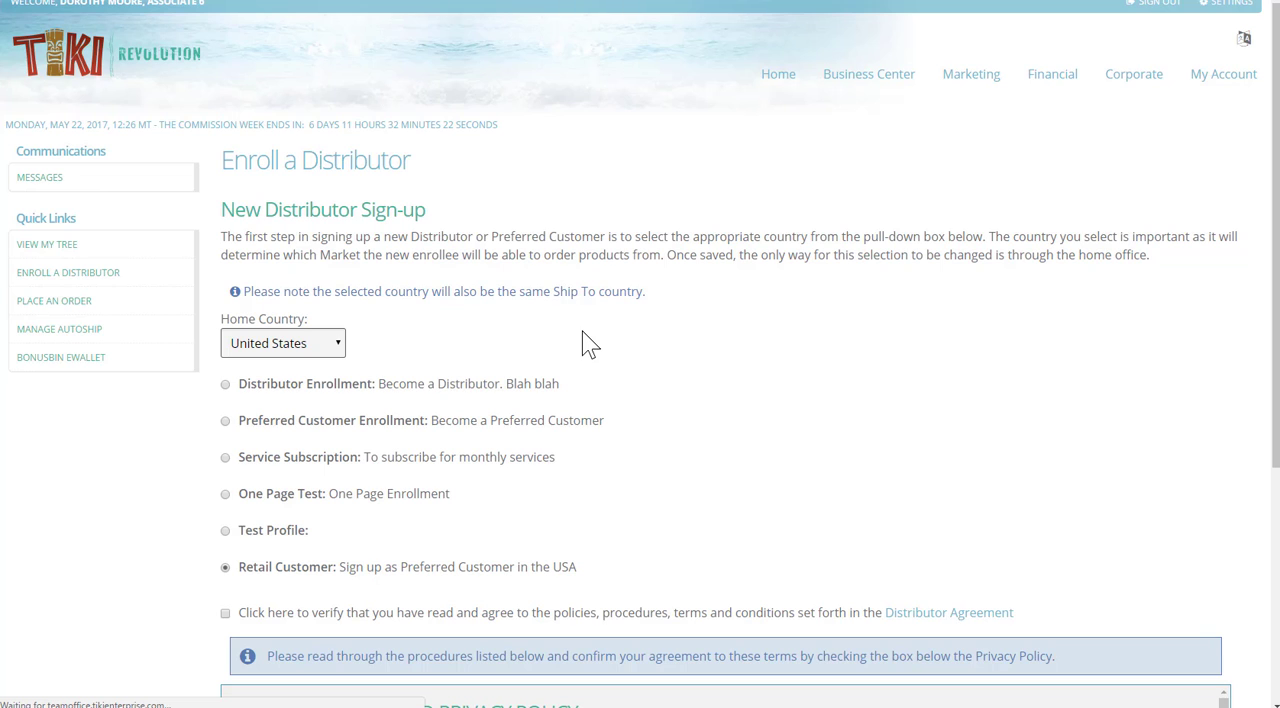
pyautogui.click(318, 342)
pyautogui.click(284, 384)
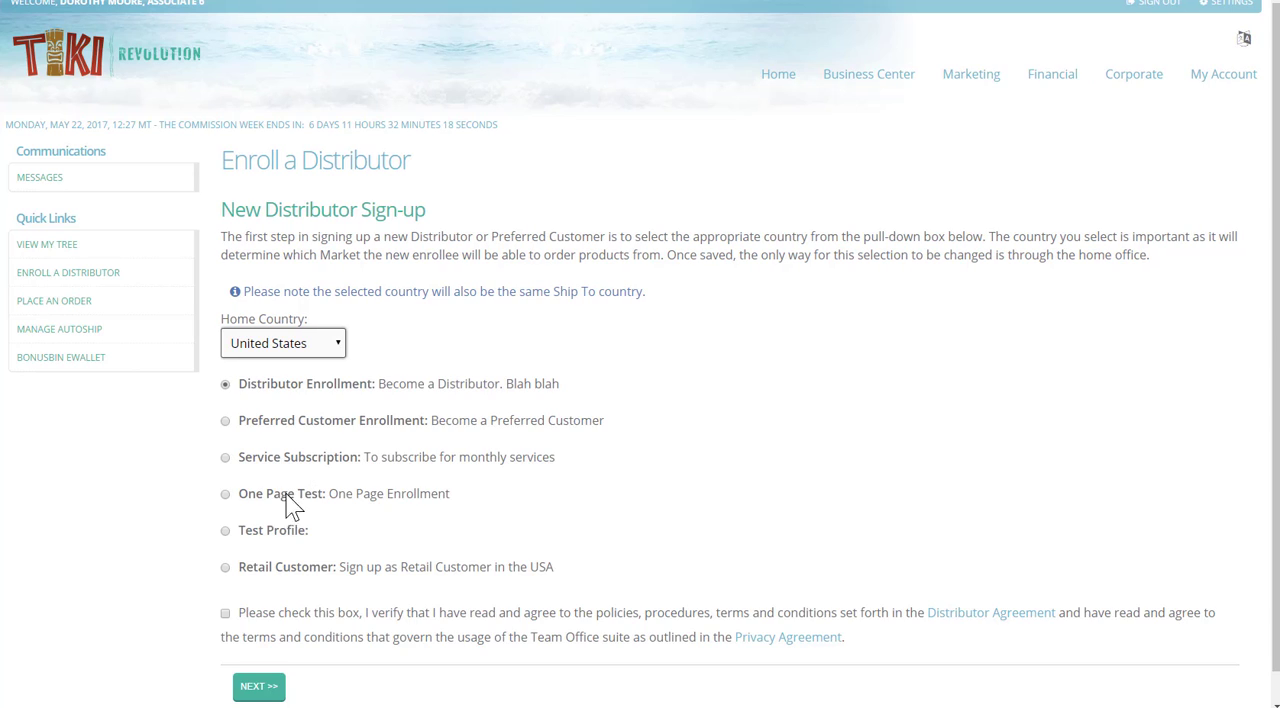